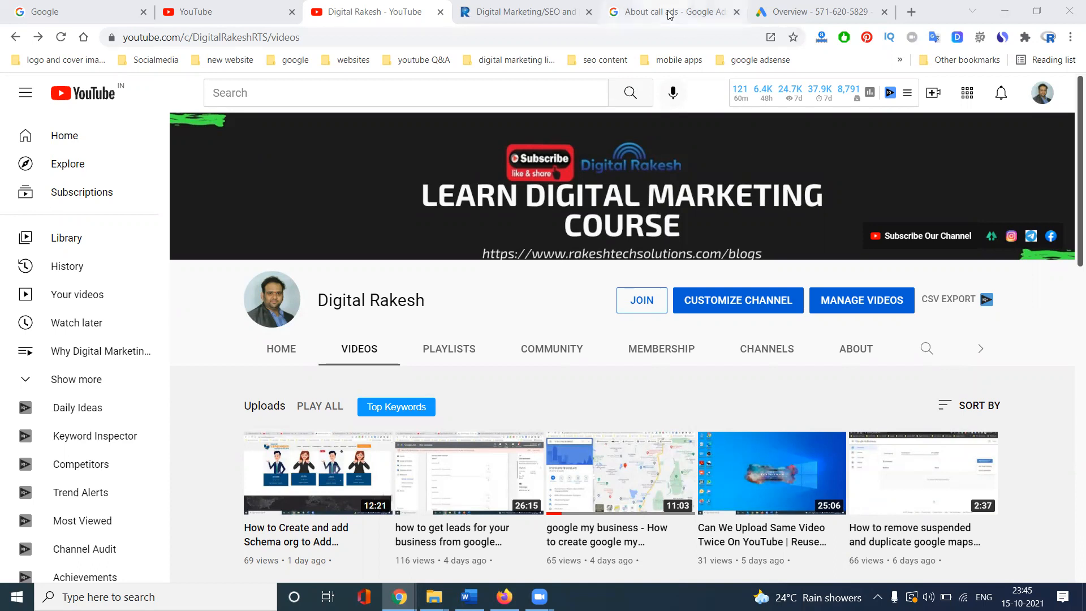
- Look over the call ads help article, YouTube channel and company website, then go to the Google Ads overview
scroll(576, 309, "down", 2)
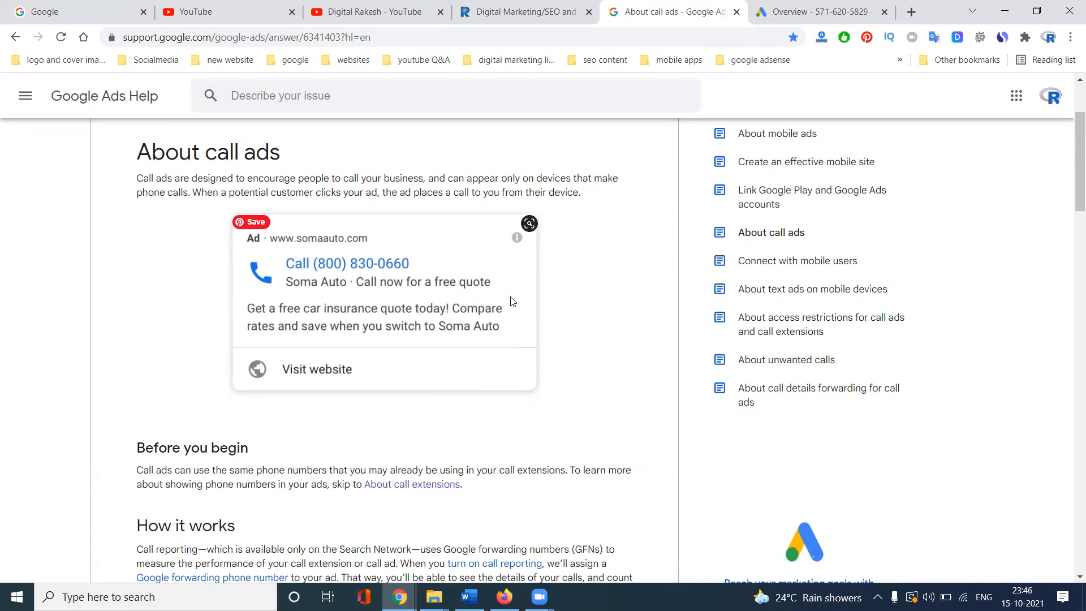
left_click(372, 7)
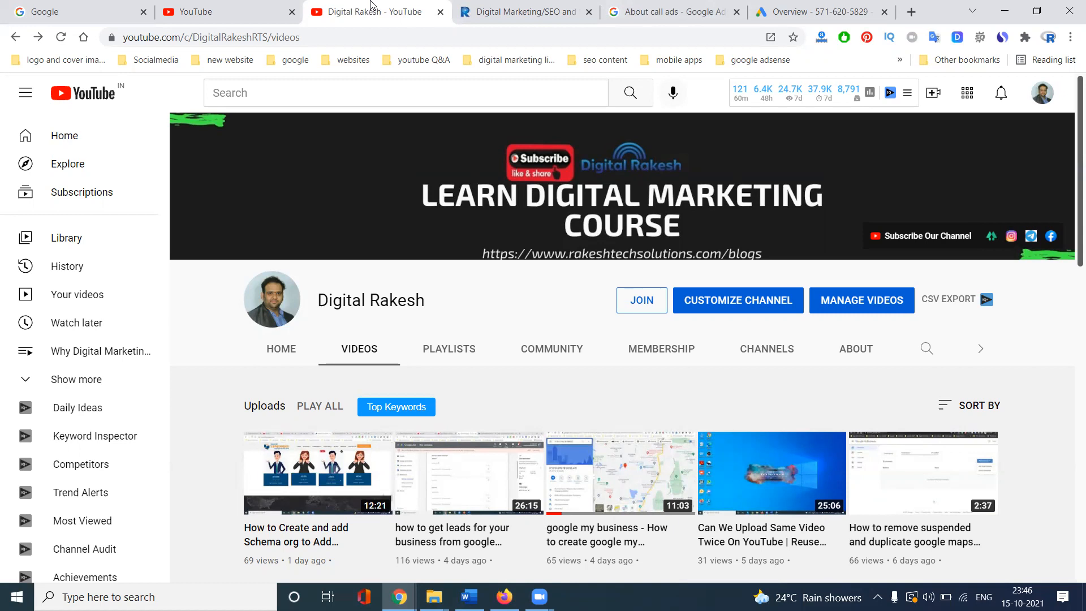
left_click(526, 8)
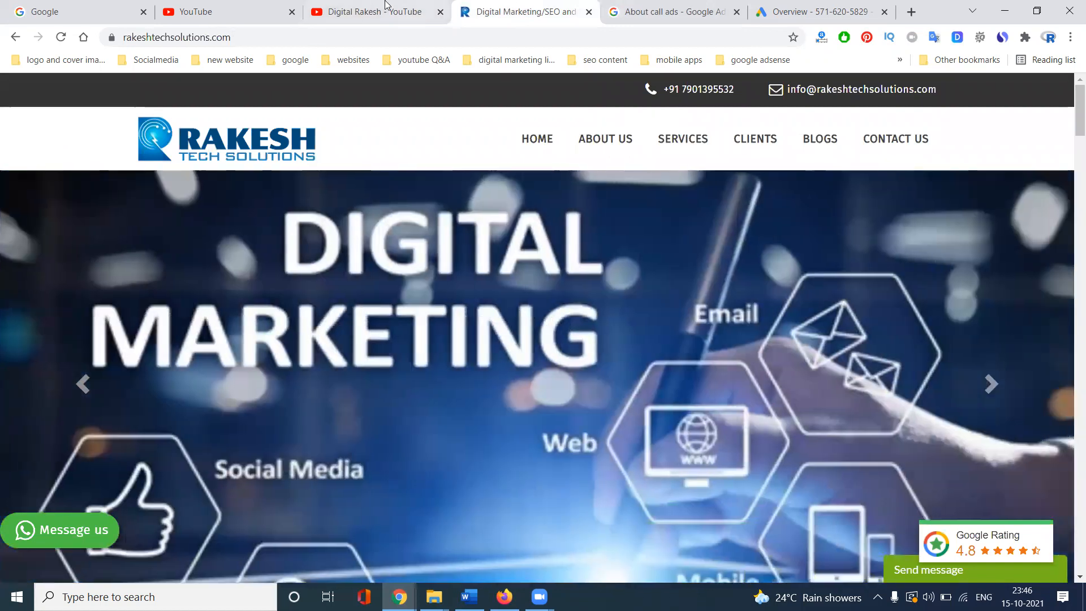
left_click(385, 5)
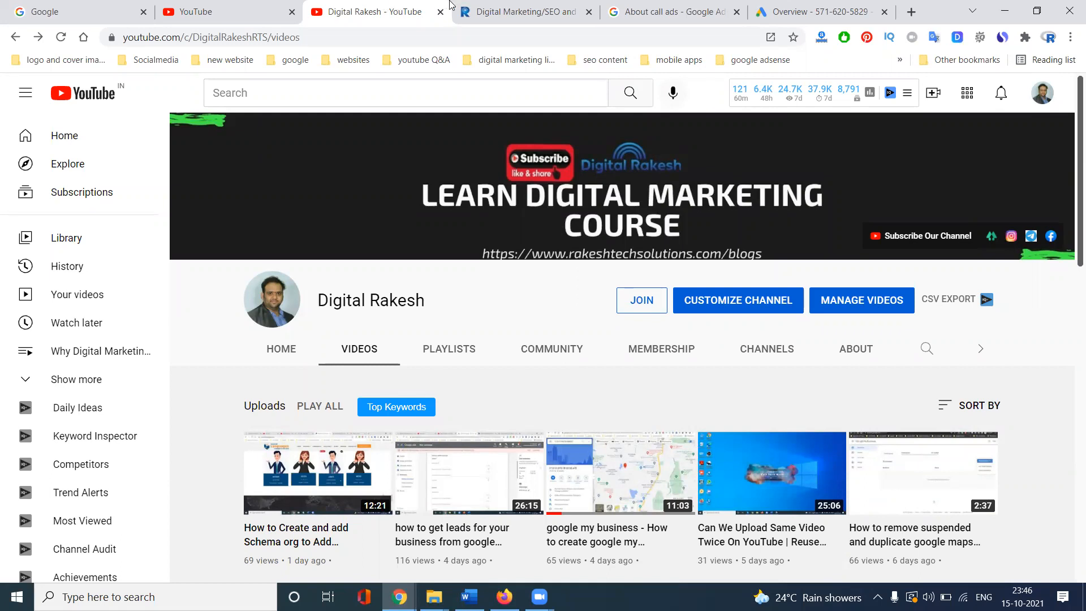
left_click(665, 7)
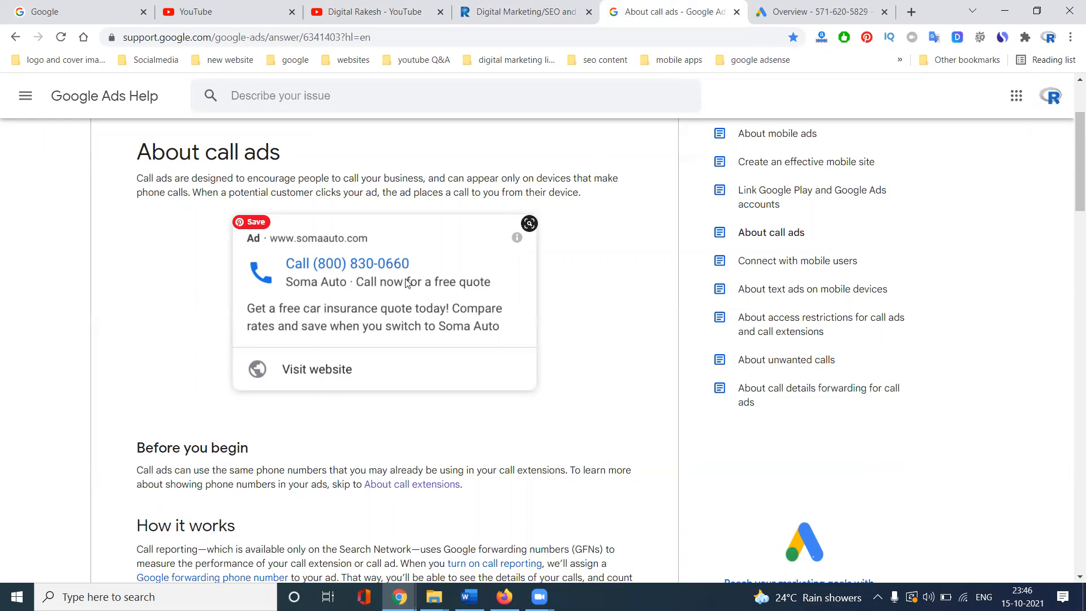
left_click(783, 12)
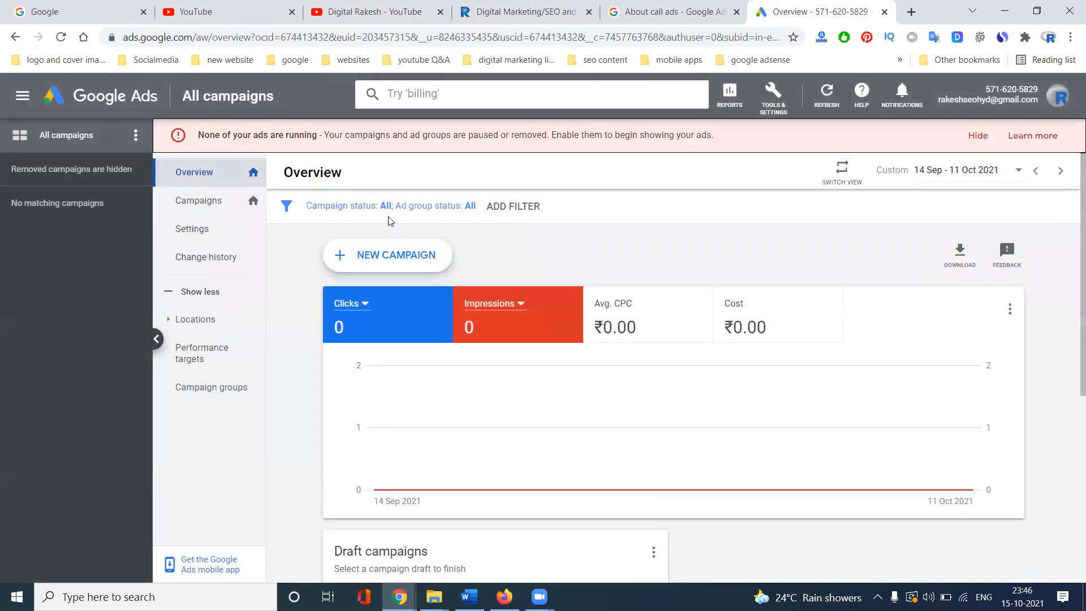
- Start a new conversion action from Tools & Settings > Measurement > Conversions
left_click(789, 106)
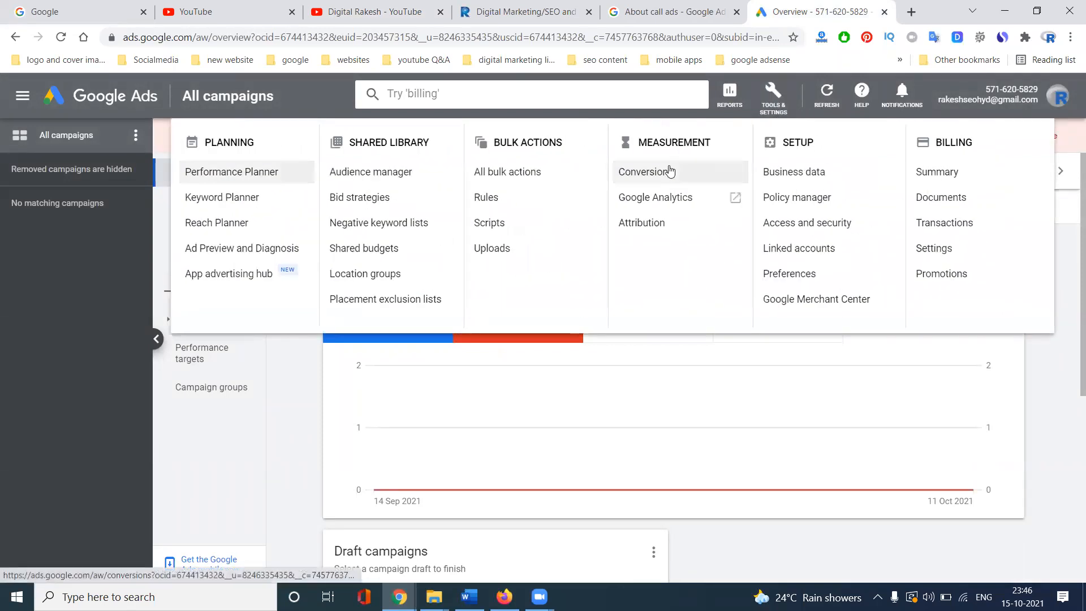
left_click(670, 170)
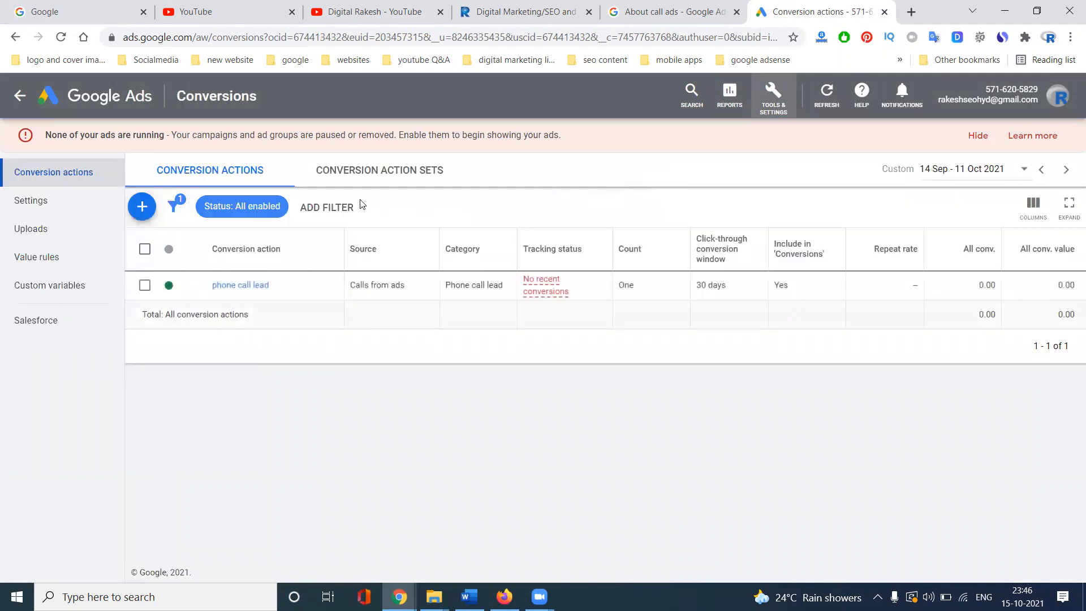
left_click(142, 206)
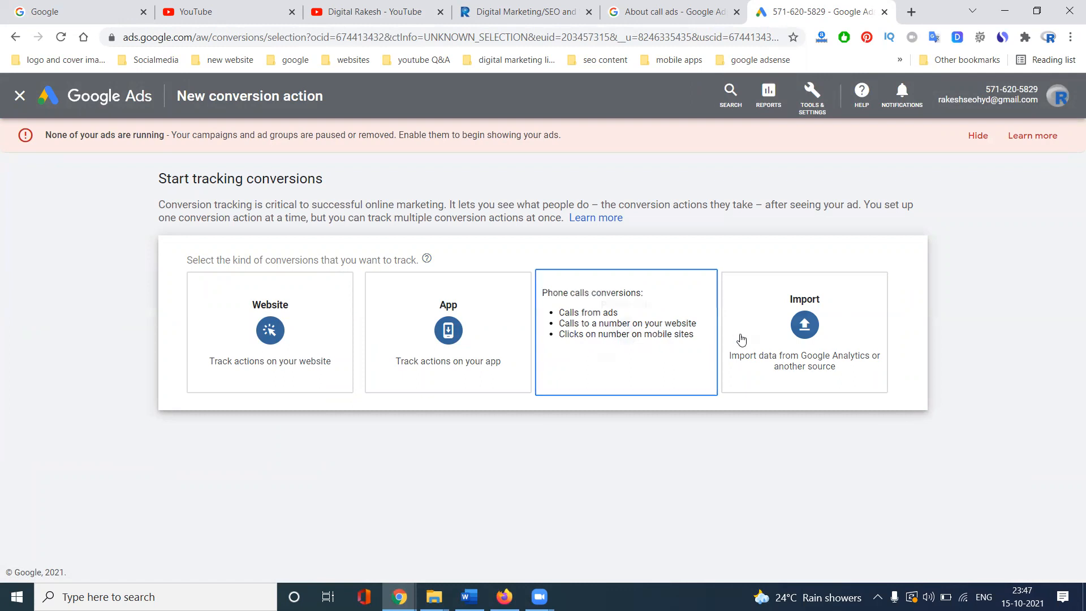
- Choose Phone calls conversions, tracking calls from call extensions or call-only ads
left_click(613, 340)
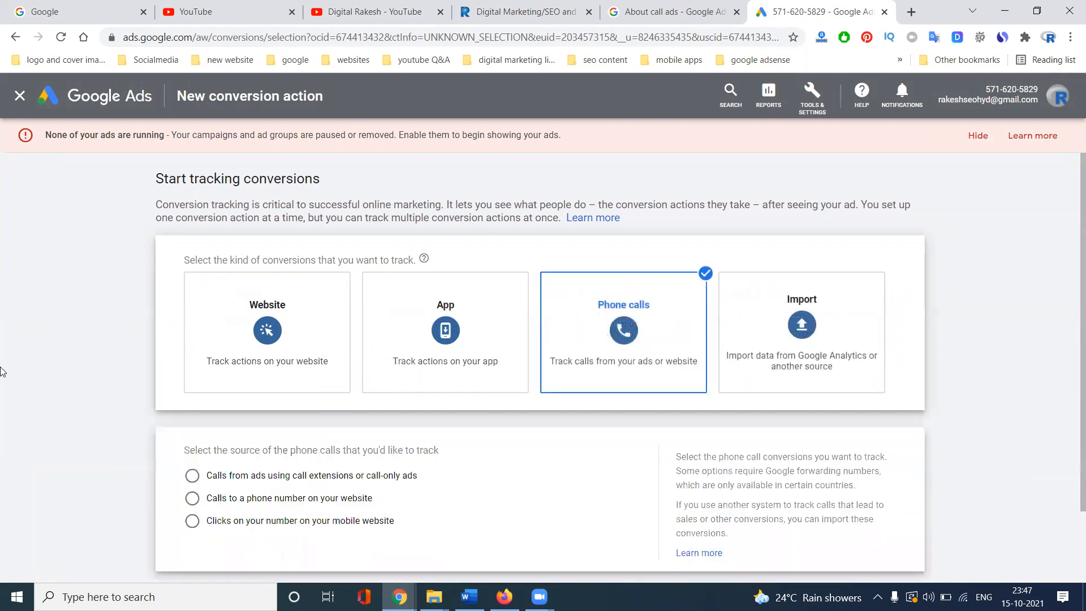
scroll(6, 370, "down", 2)
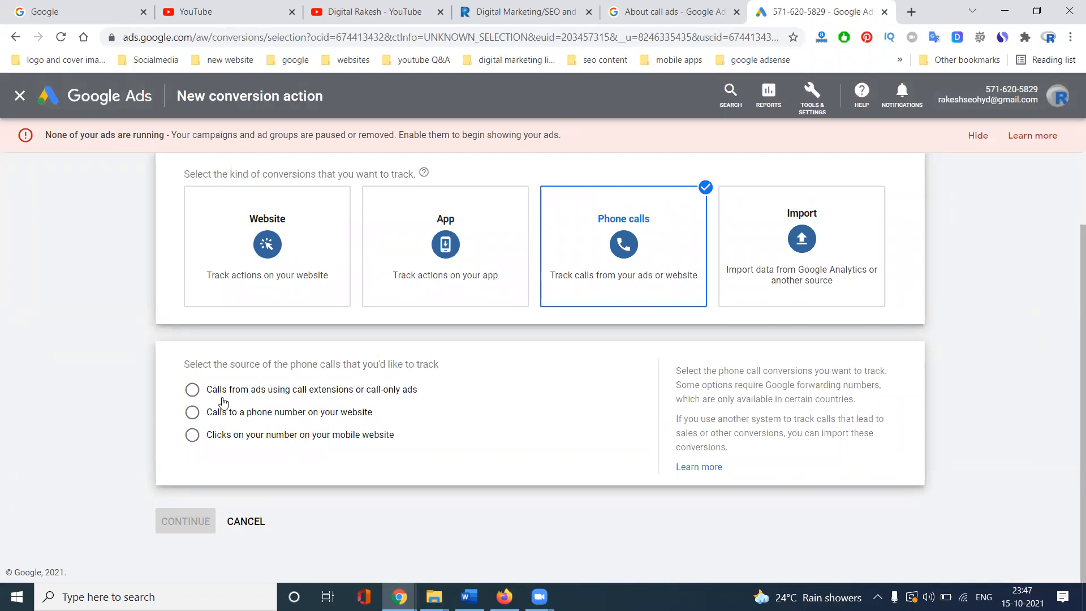
left_click(309, 390)
left_click(187, 523)
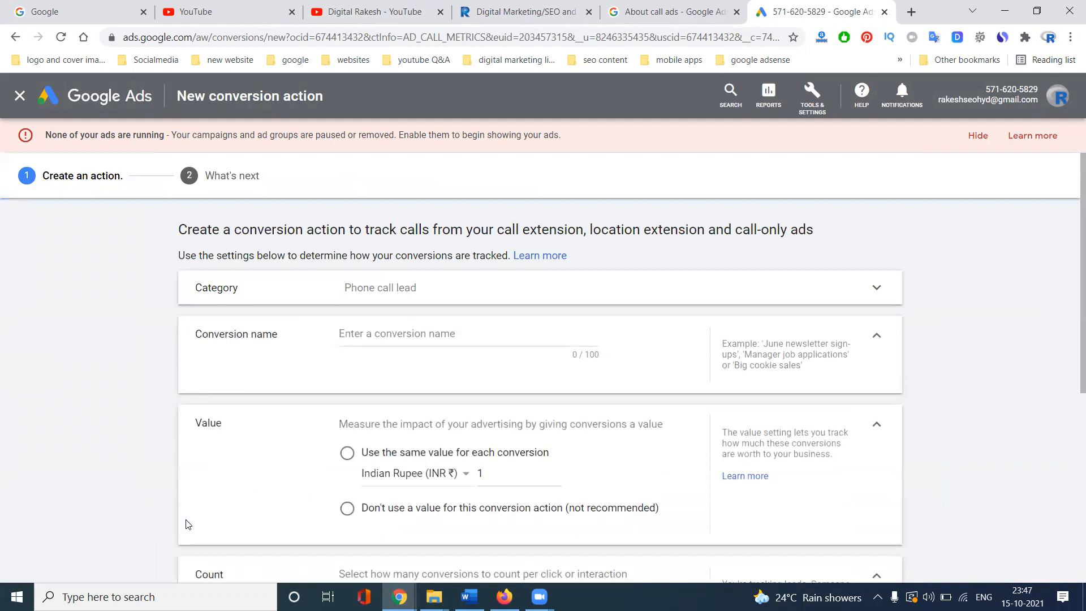
- Name the conversion 'phone call' and give every conversion the same value of 5
left_click(357, 334)
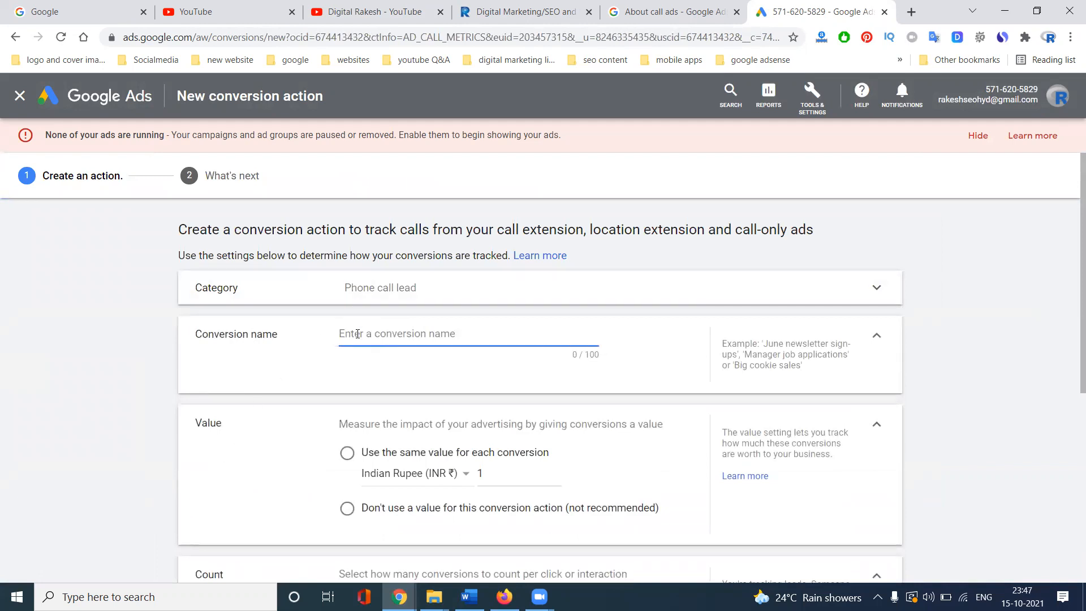
type("phone call")
left_click(347, 452)
left_click(484, 505)
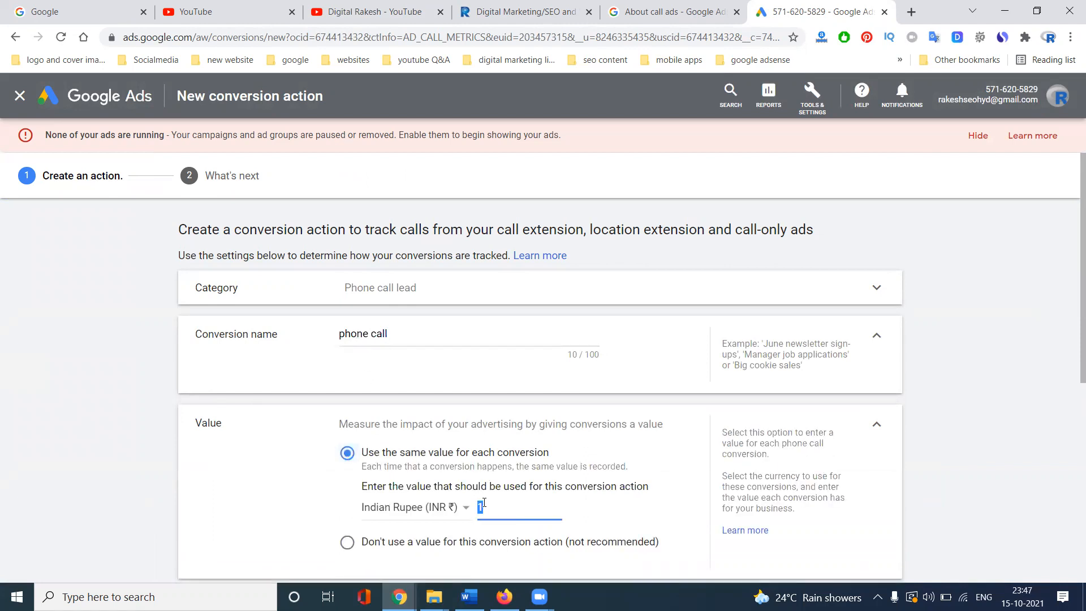
key("BackSpace")
type("5")
scroll(289, 484, "down", 6)
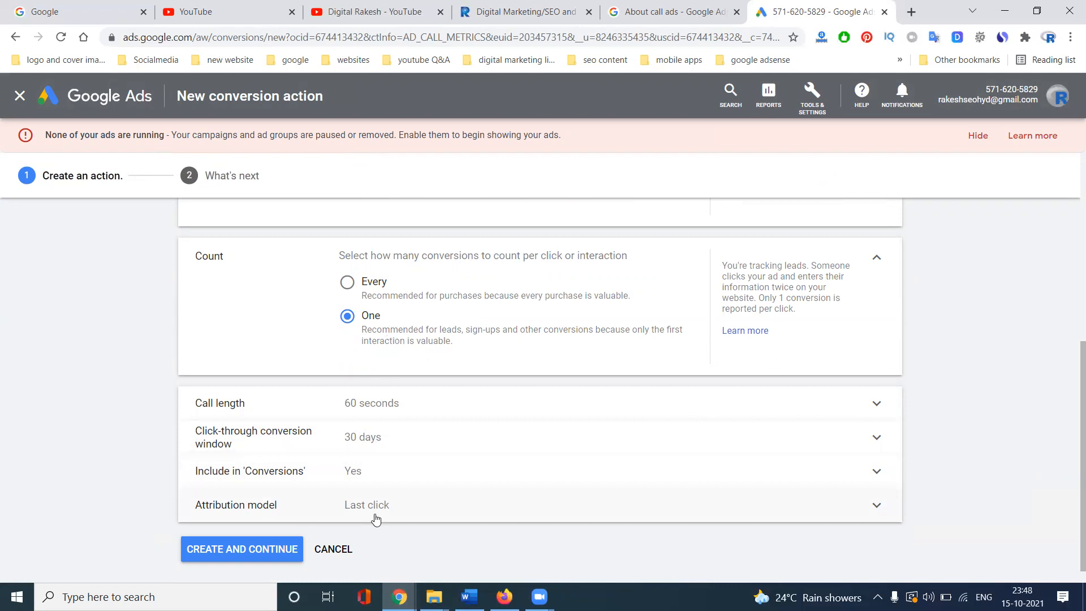
- Create the conversion action and close the form, back to the Conversions list
left_click(271, 552)
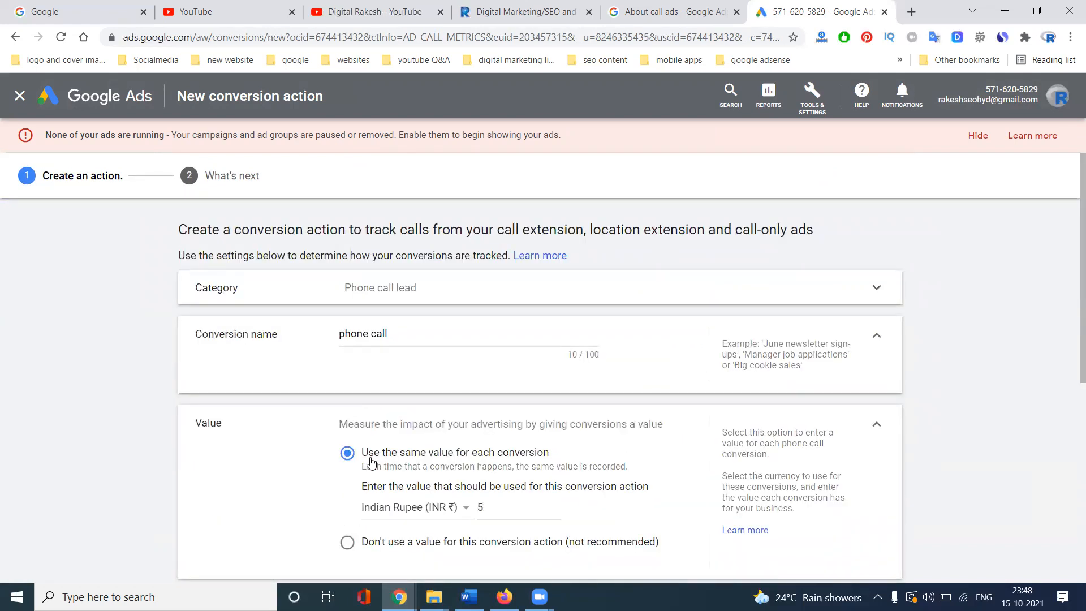
scroll(371, 462, "down", 5)
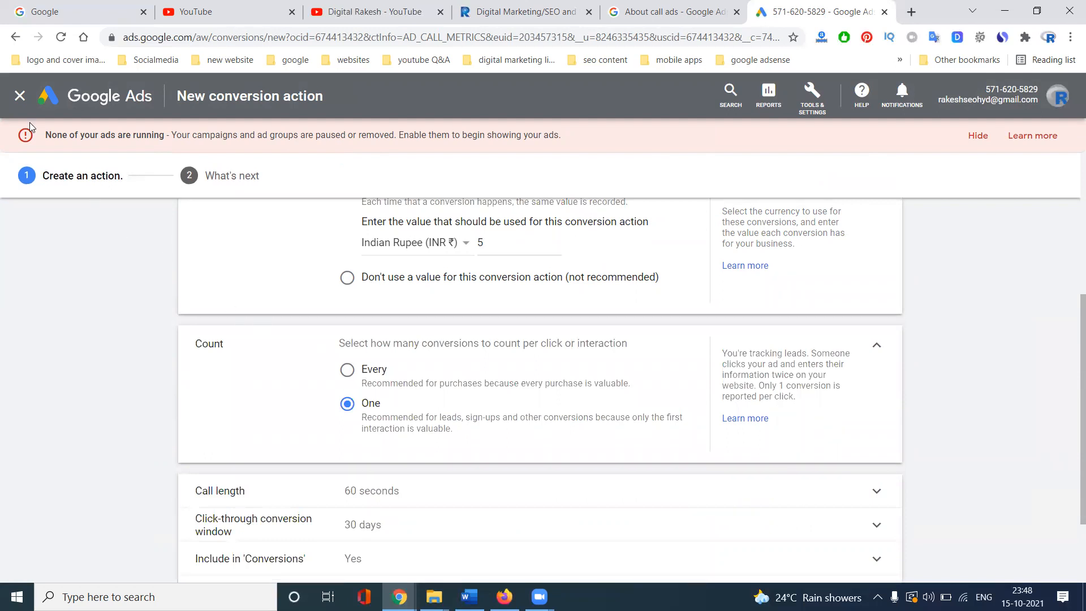
left_click(20, 100)
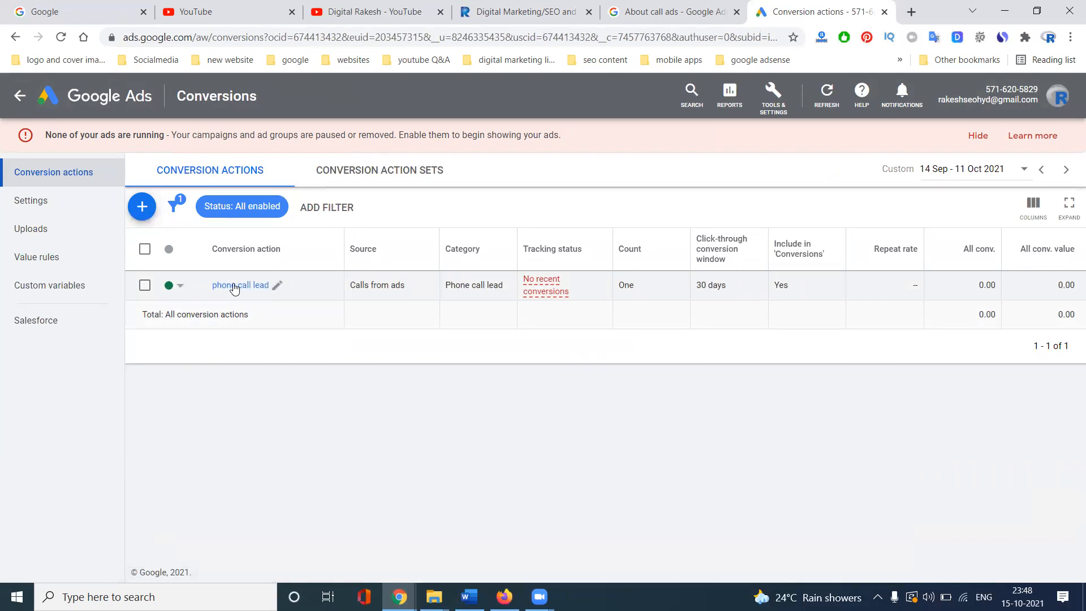
- From the All campaigns Overview, start a brand-new campaign
left_click(20, 96)
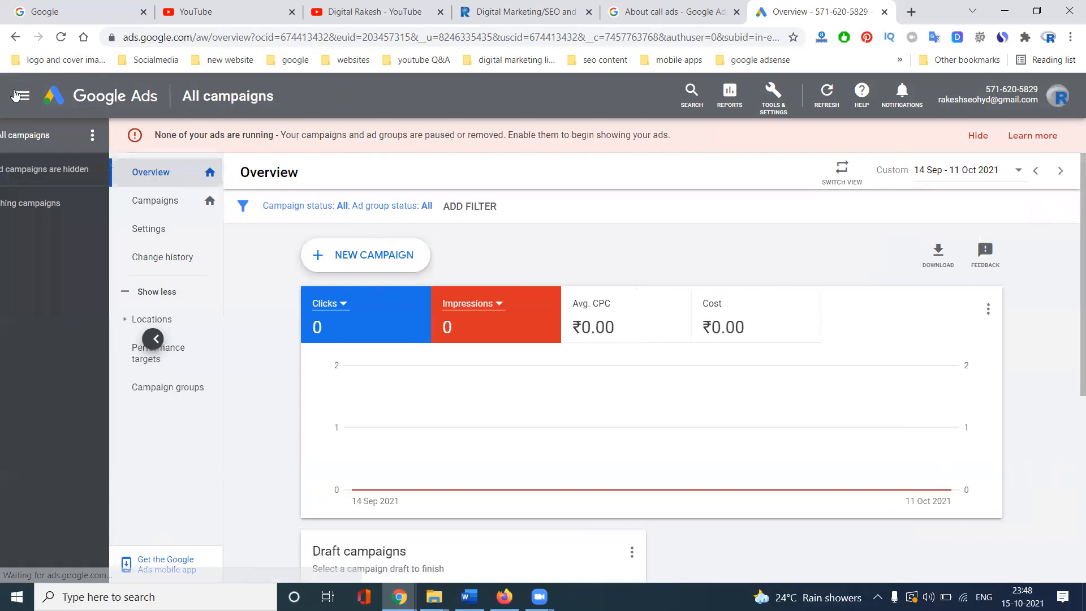
left_click(361, 256)
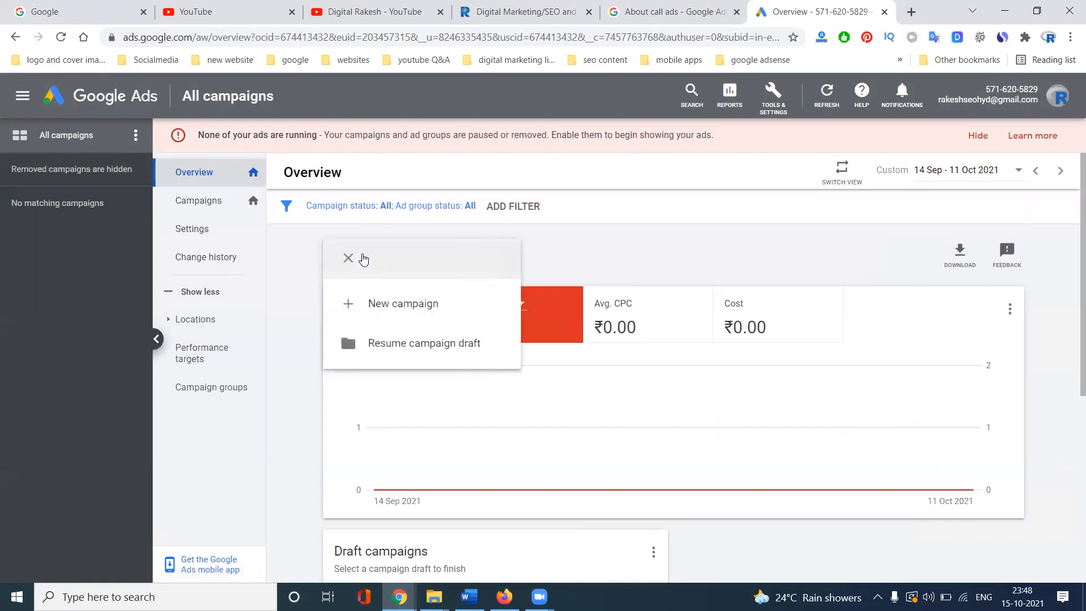
left_click(371, 303)
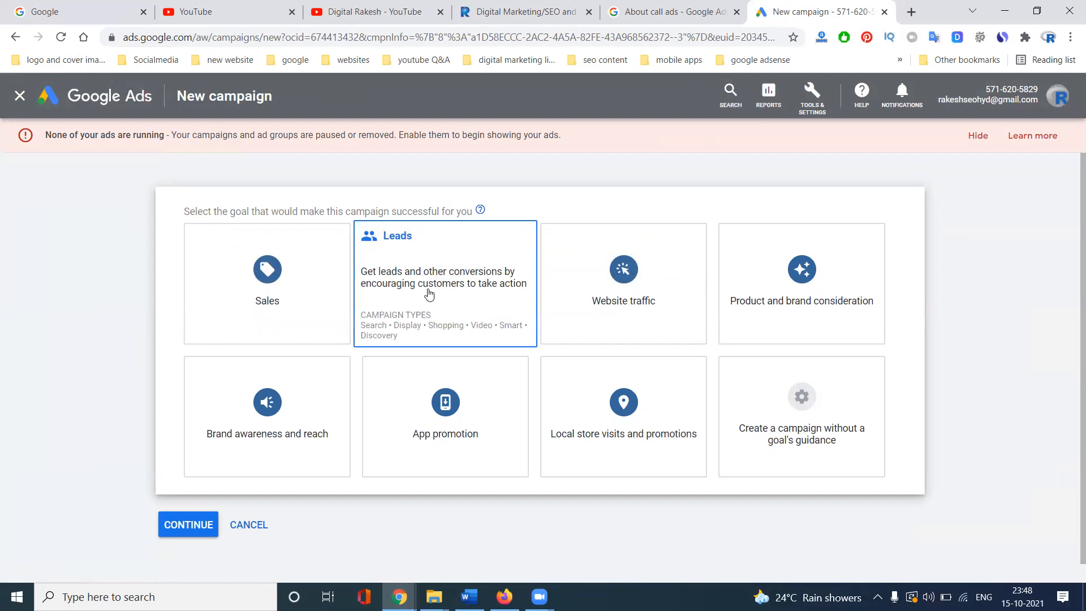
- Pick the Leads goal with a Search campaign, reached through phone calls with India as the country
left_click(428, 294)
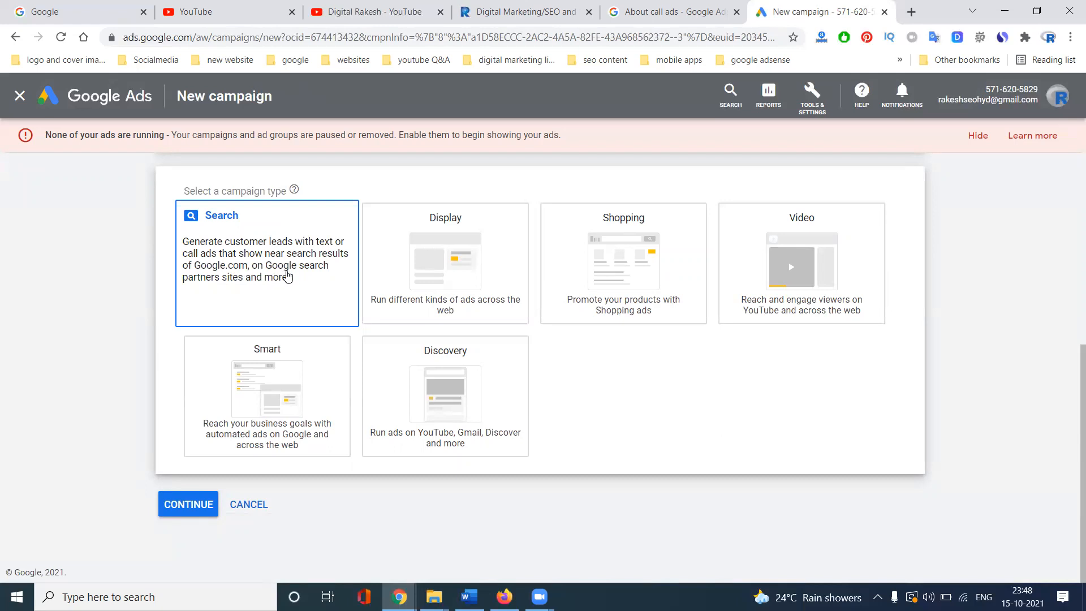
left_click(251, 285)
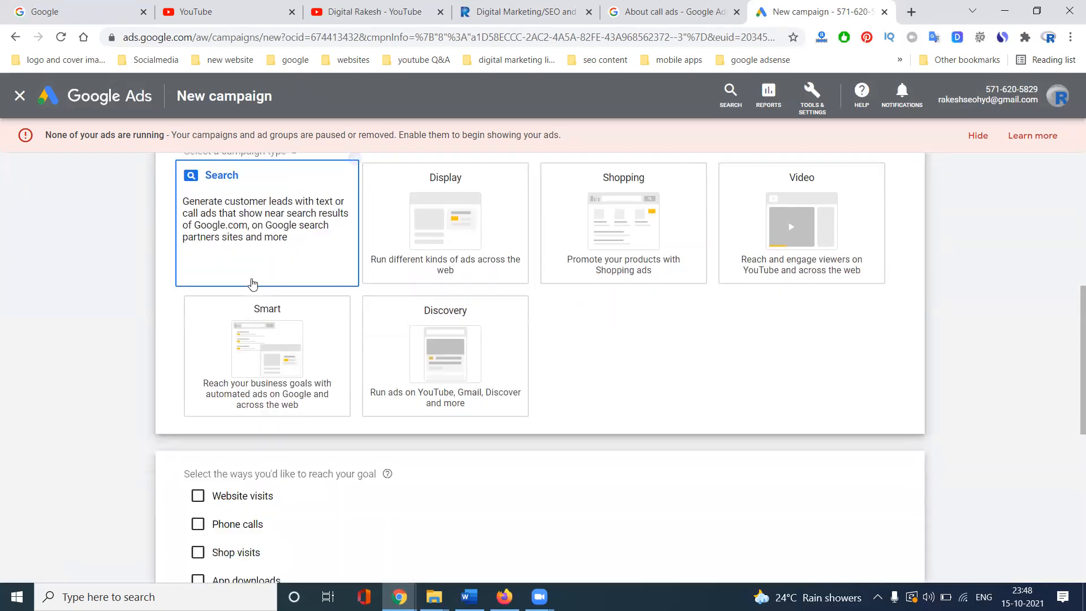
left_click(197, 238)
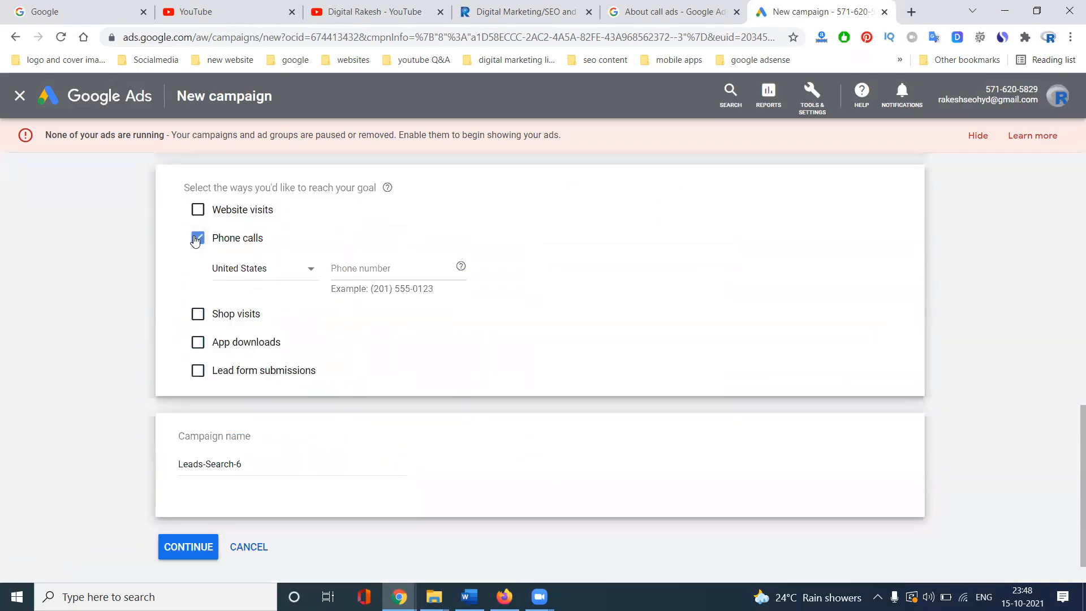
left_click(244, 269)
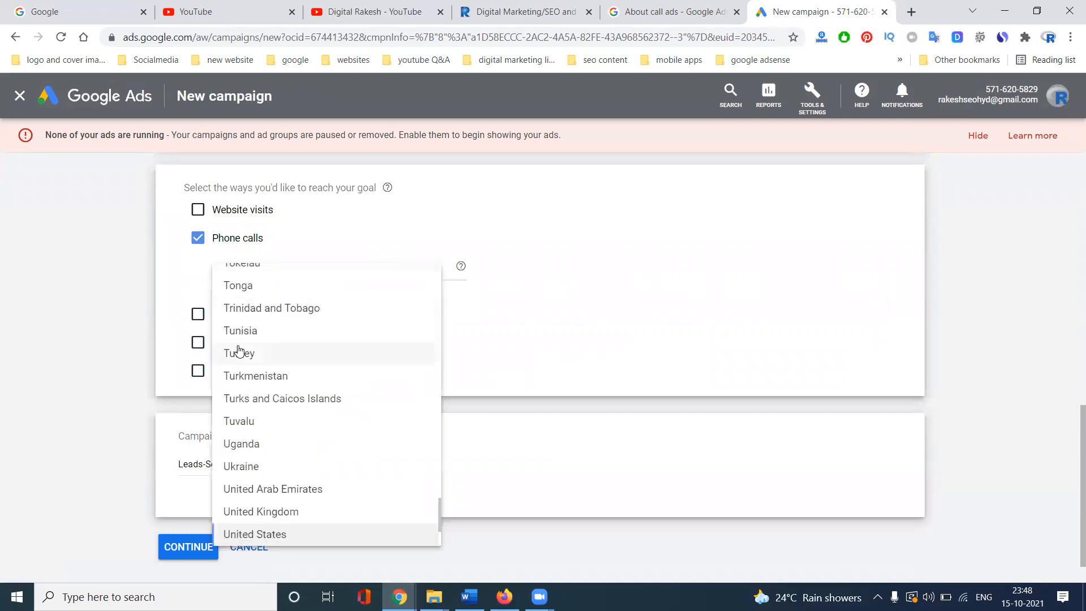
scroll(237, 350, "up", 6)
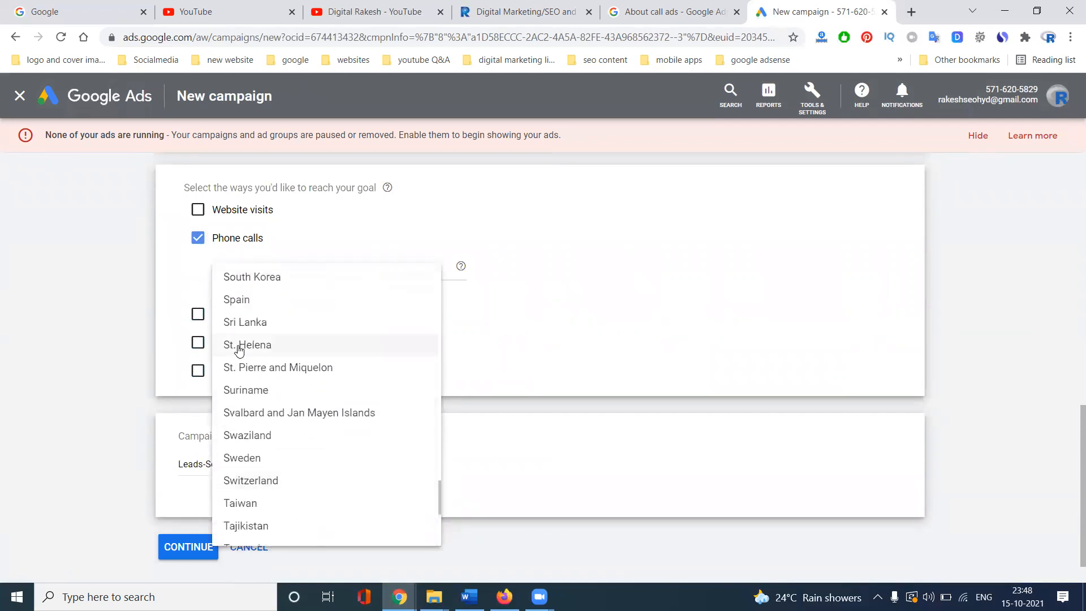
scroll(237, 346, "up", 20)
left_click(245, 300)
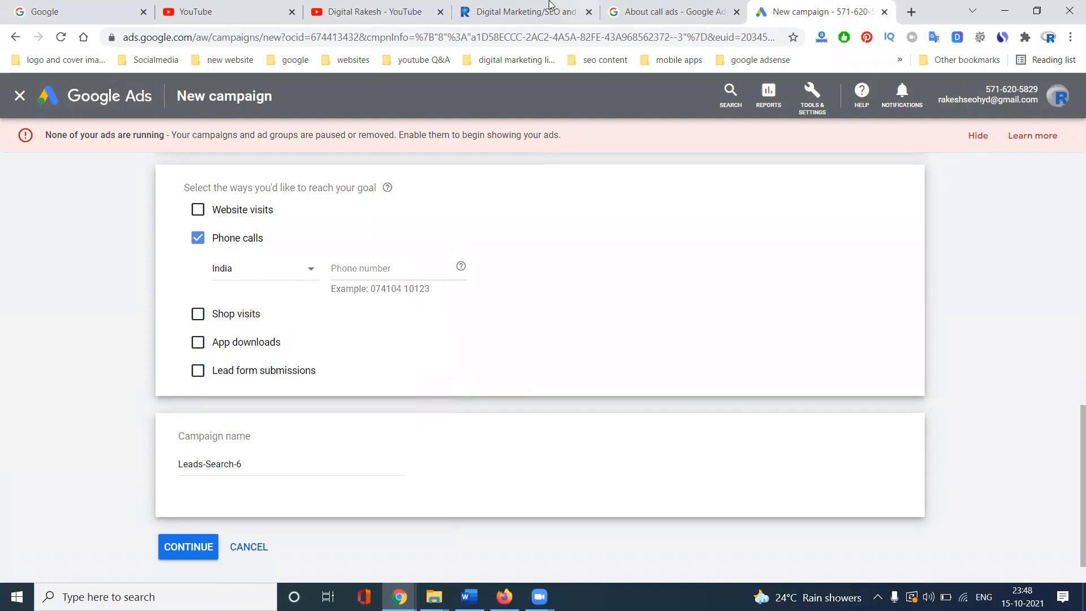
- Enter the business phone number, prefix the campaign name with 'RTS', and continue
left_click(515, 11)
left_click(424, 5)
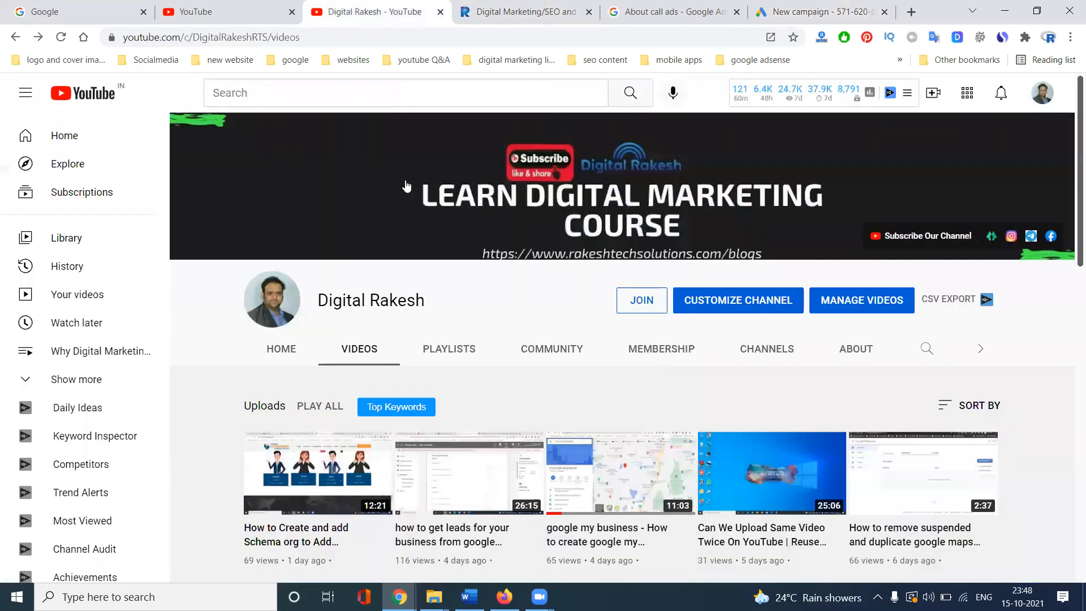
left_click(816, 8)
left_click(377, 264)
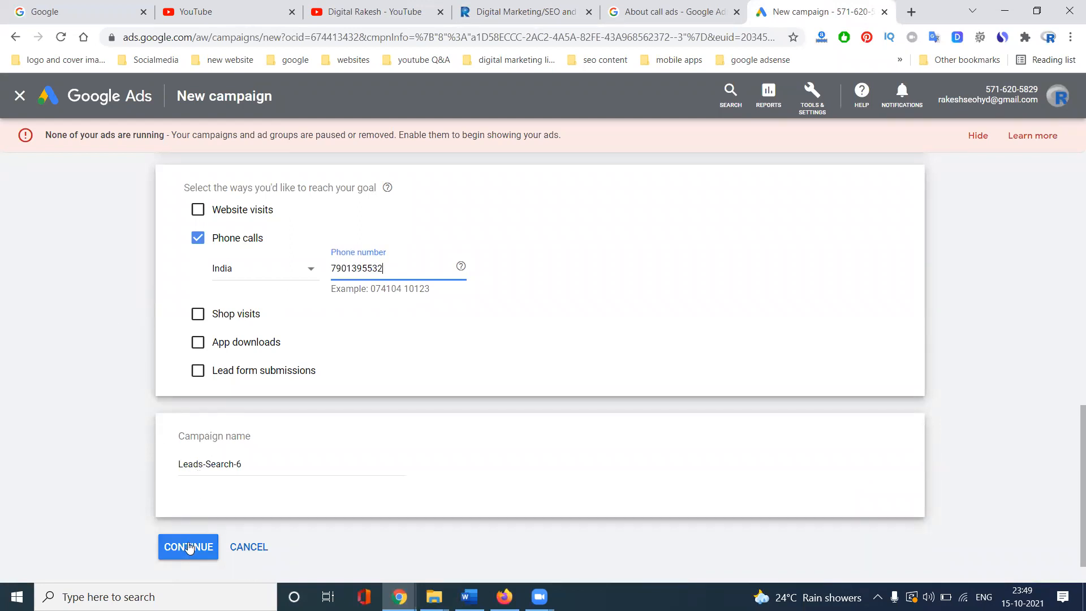
left_click(178, 464)
type("RTS")
left_click(183, 546)
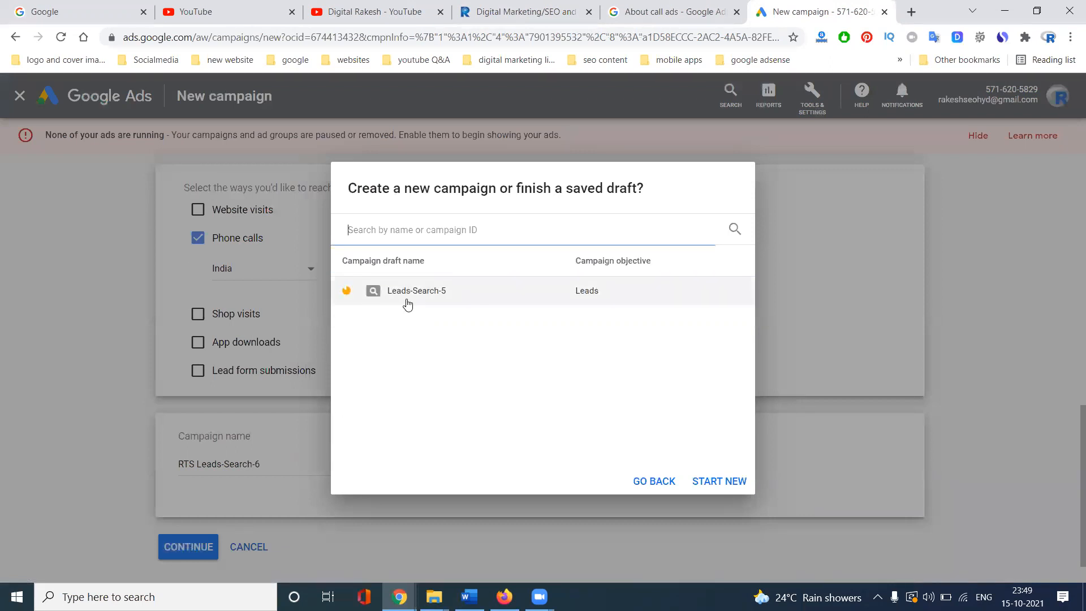
- Resume the Leads-Search-5 draft and switch the bidding focus from clicks to Conversions
left_click(409, 304)
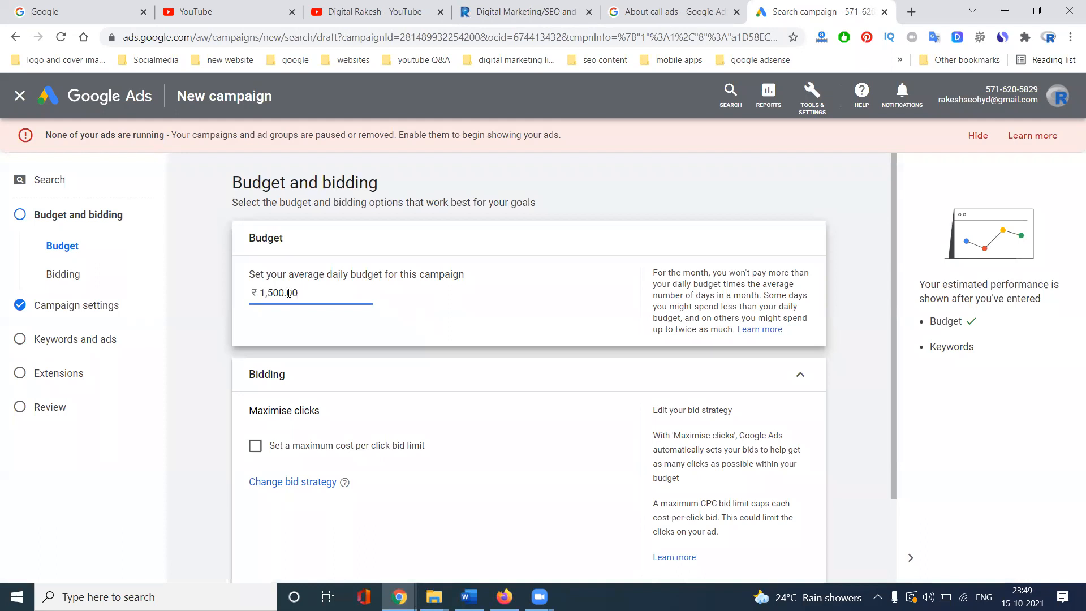
scroll(225, 315, "down", 2)
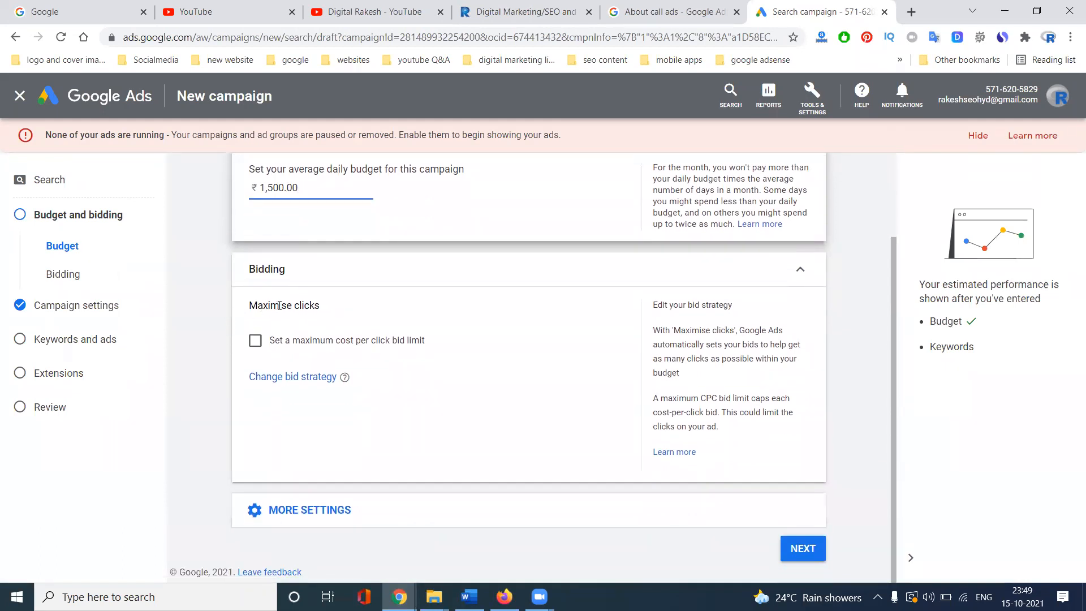
left_click(271, 377)
left_click(289, 328)
left_click(287, 356)
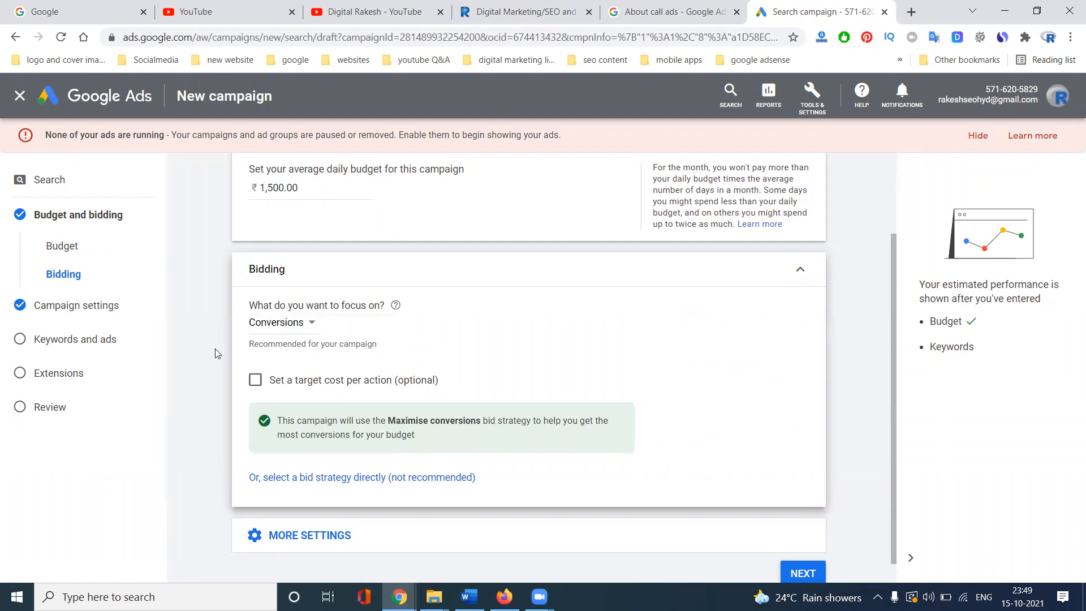
- Expand the extra bidding settings and check the conversion setting uses the 'phone call lead' action
scroll(215, 353, "down", 1)
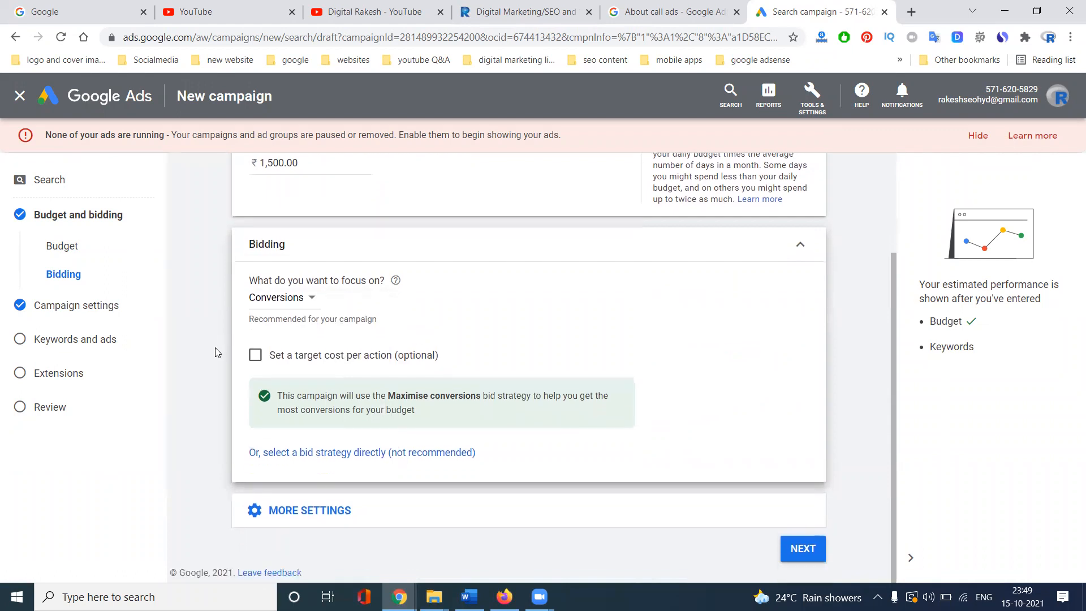
left_click(257, 509)
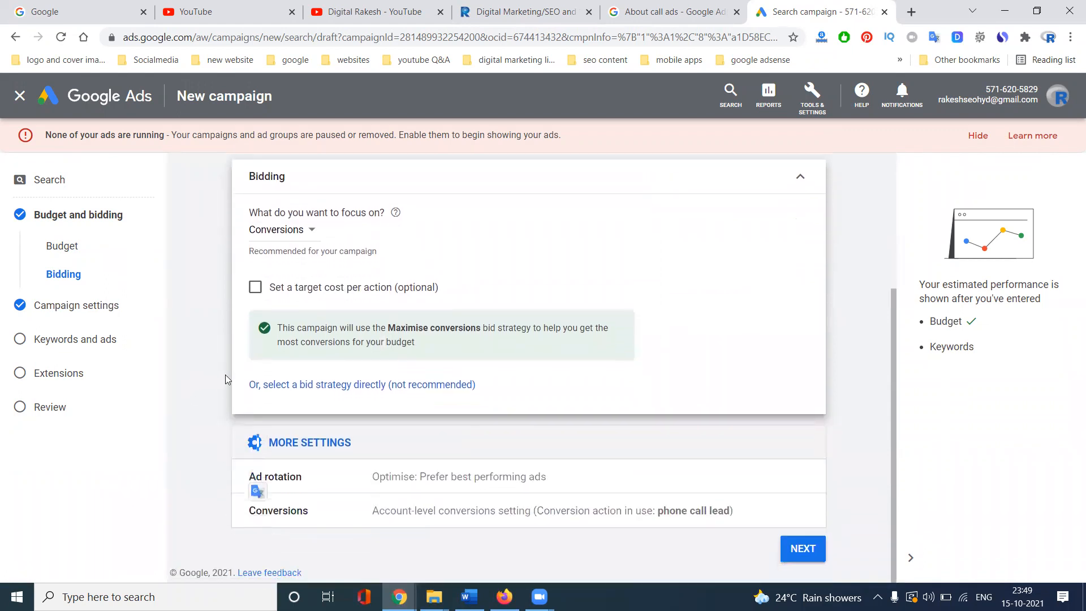
left_click(462, 512)
scroll(245, 373, "down", 2)
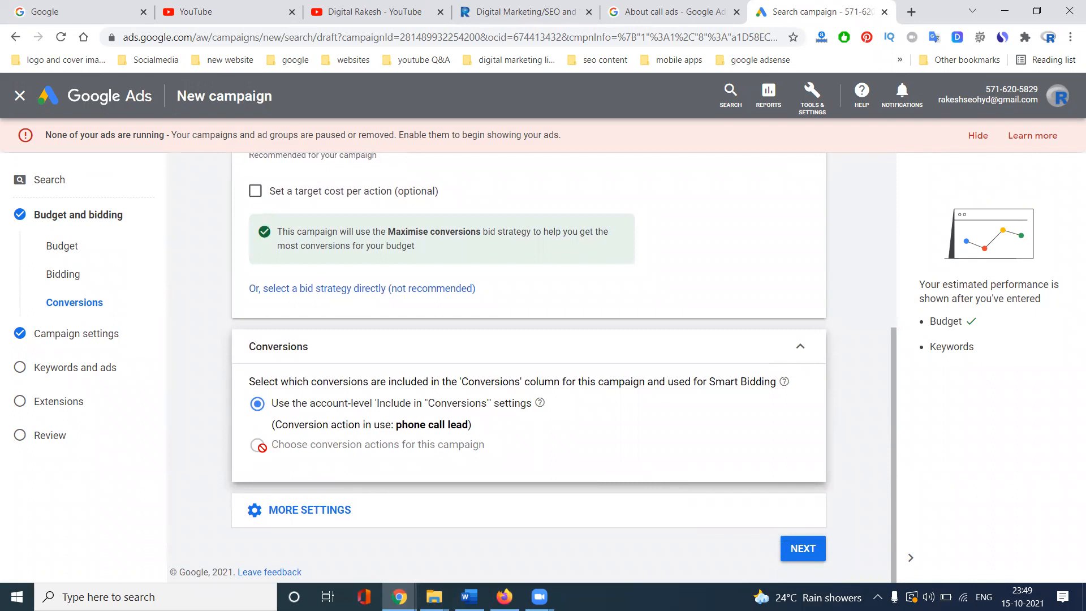
mouse_move(334, 439)
mouse_move(445, 436)
scroll(334, 255, "up", 3)
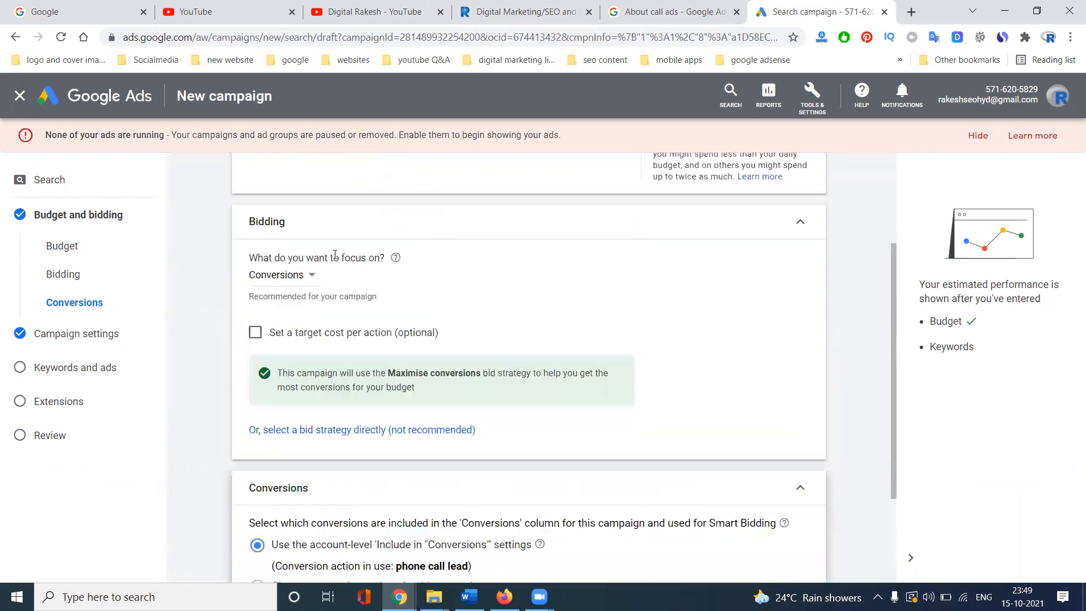
scroll(408, 317, "down", 1)
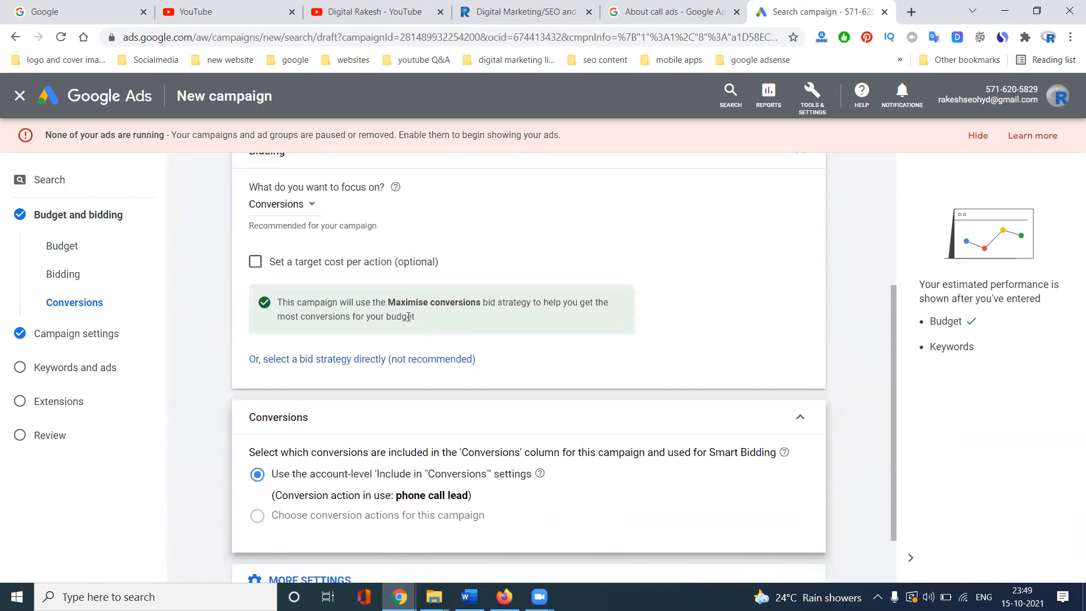
scroll(415, 321, "down", 1)
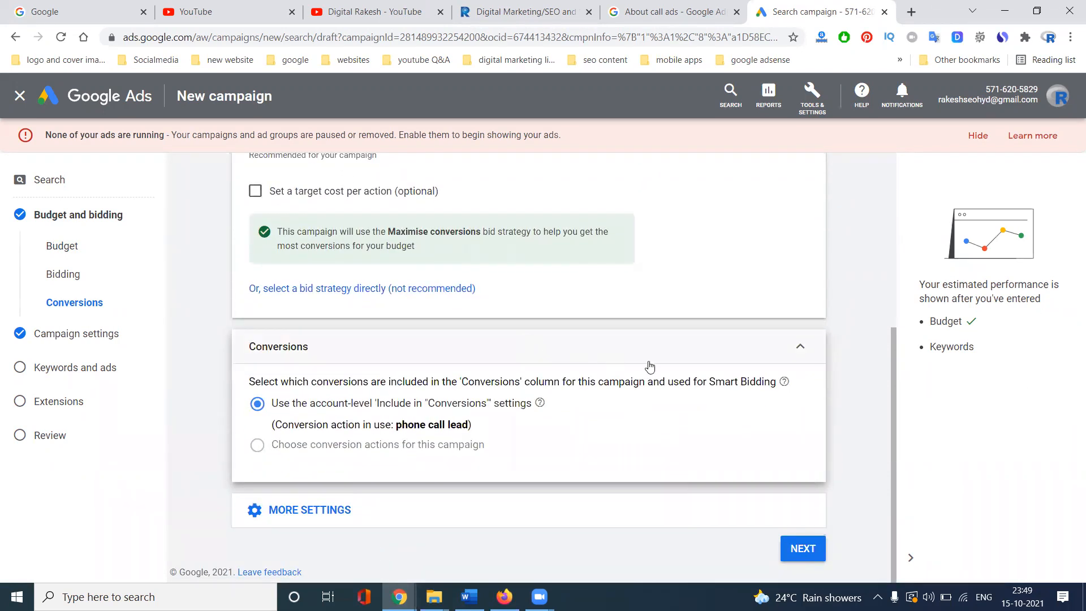
- Include Google search partners and target the location Hyderabad, Telangana, India
left_click(807, 546)
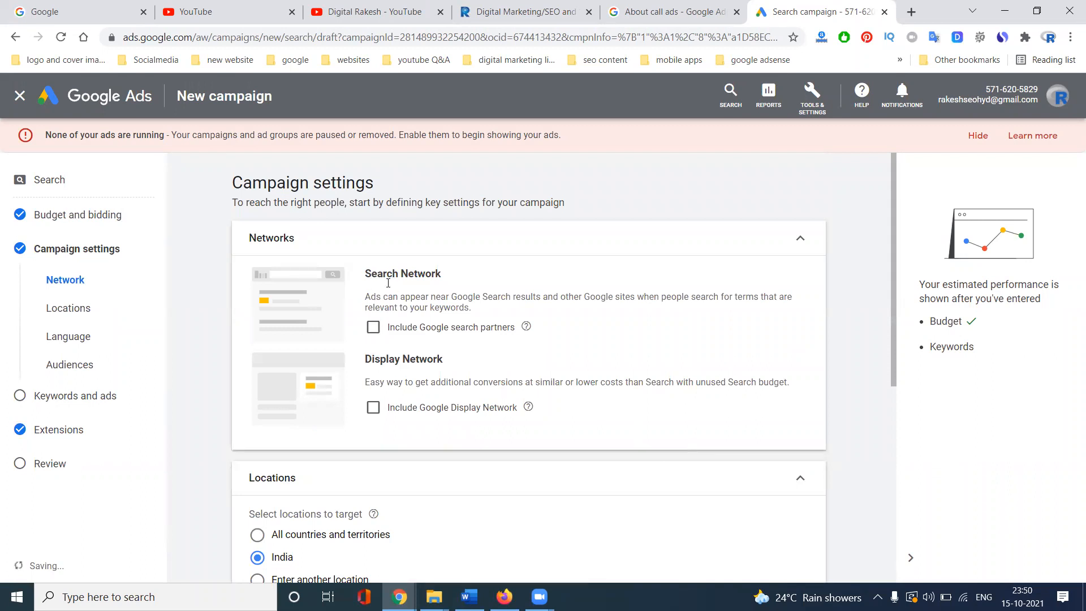
left_click(373, 327)
scroll(306, 338, "down", 4)
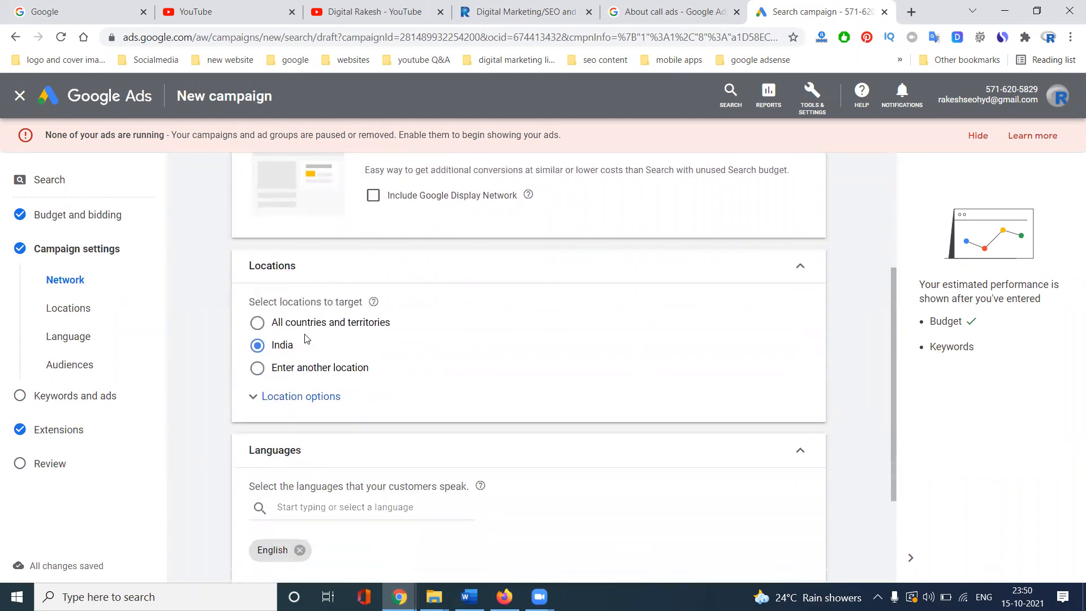
left_click(292, 374)
type("h")
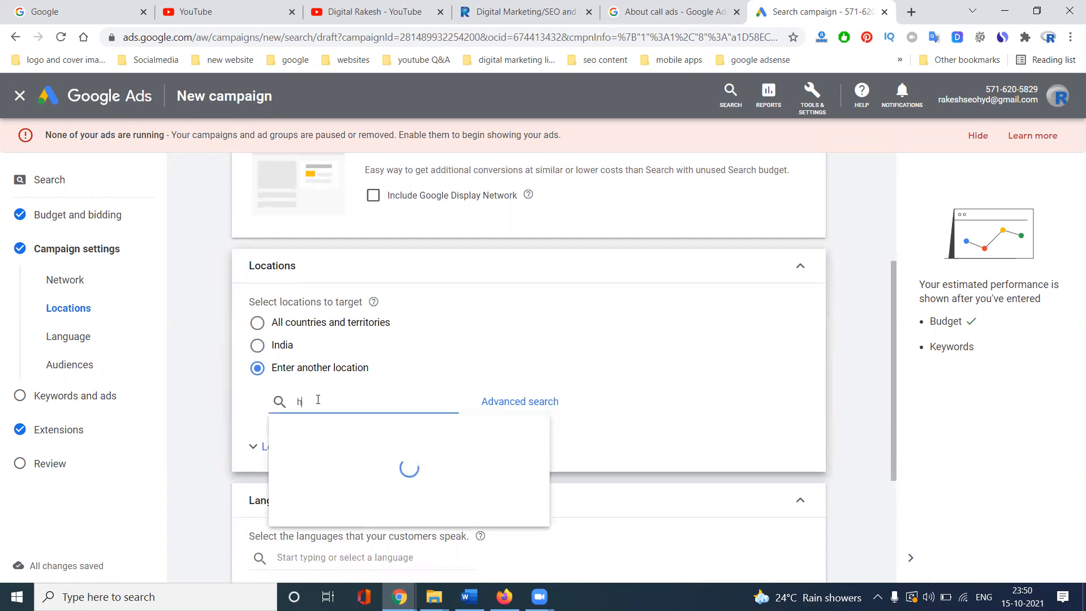
type("yuderabad")
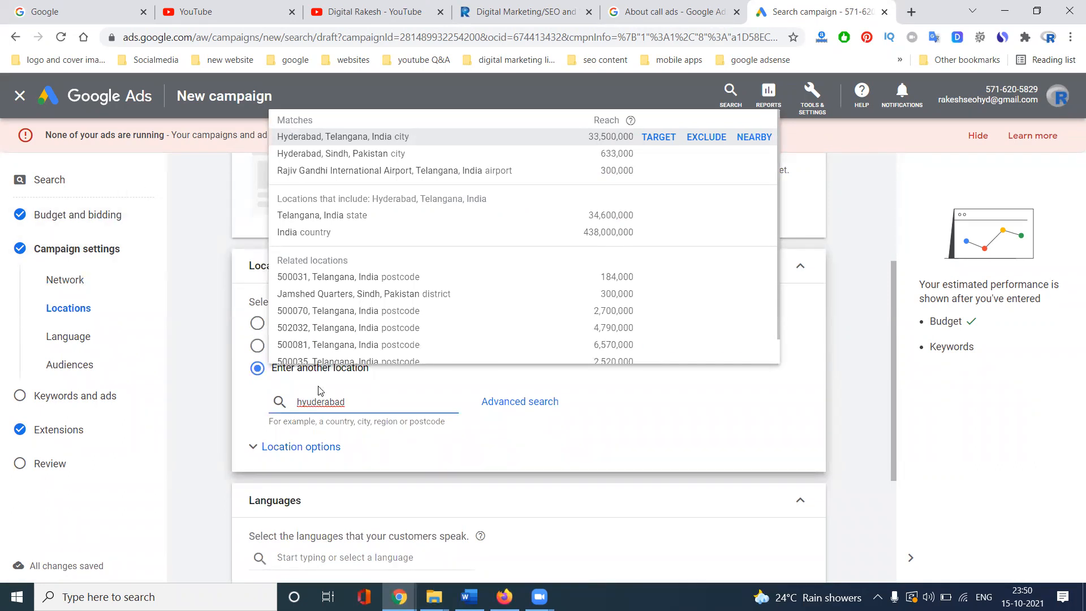
left_click(643, 138)
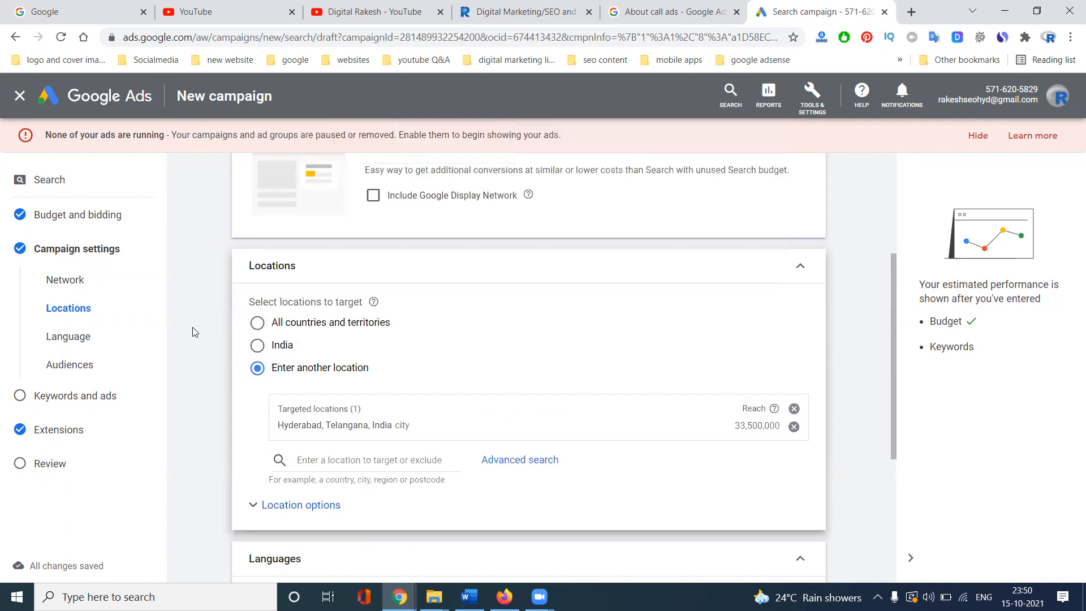
- Check the audience segments and extra campaign settings, then proceed to Keywords and ads
scroll(226, 325, "down", 5)
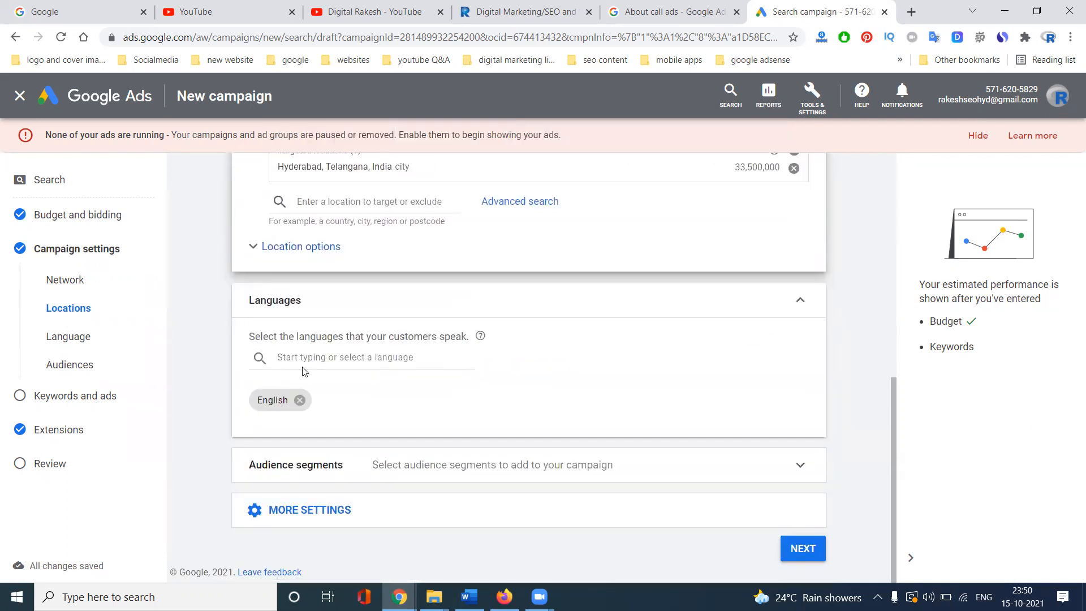
left_click(383, 462)
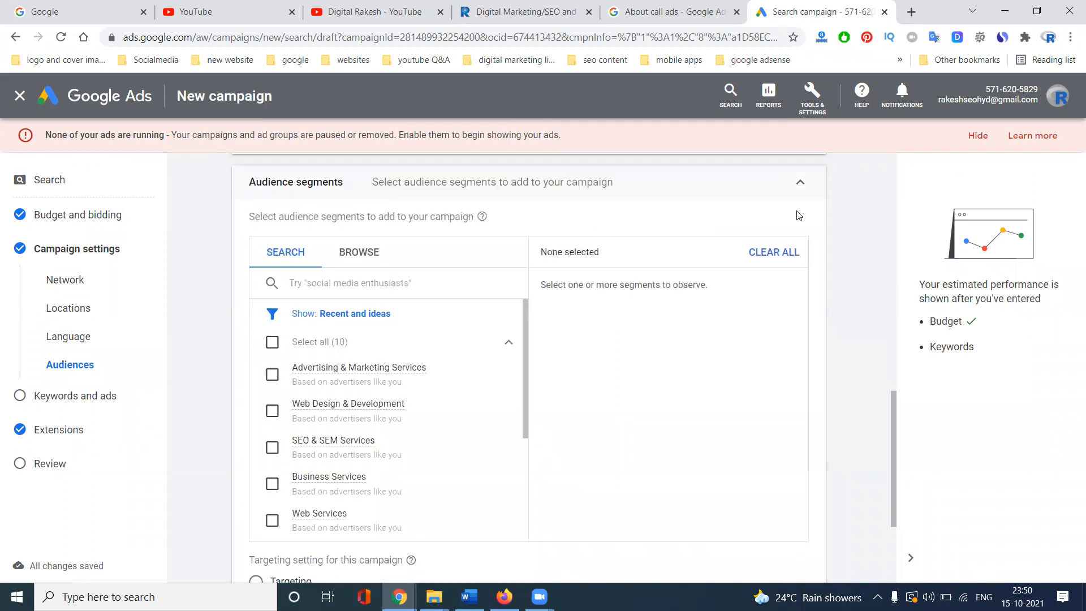
left_click(799, 182)
left_click(340, 509)
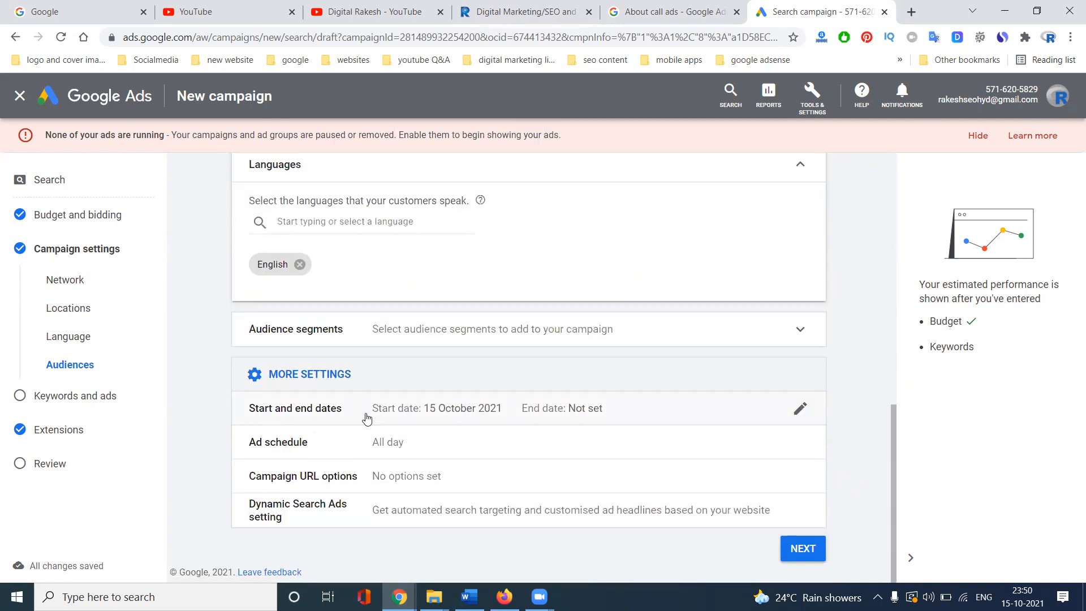
left_click(796, 545)
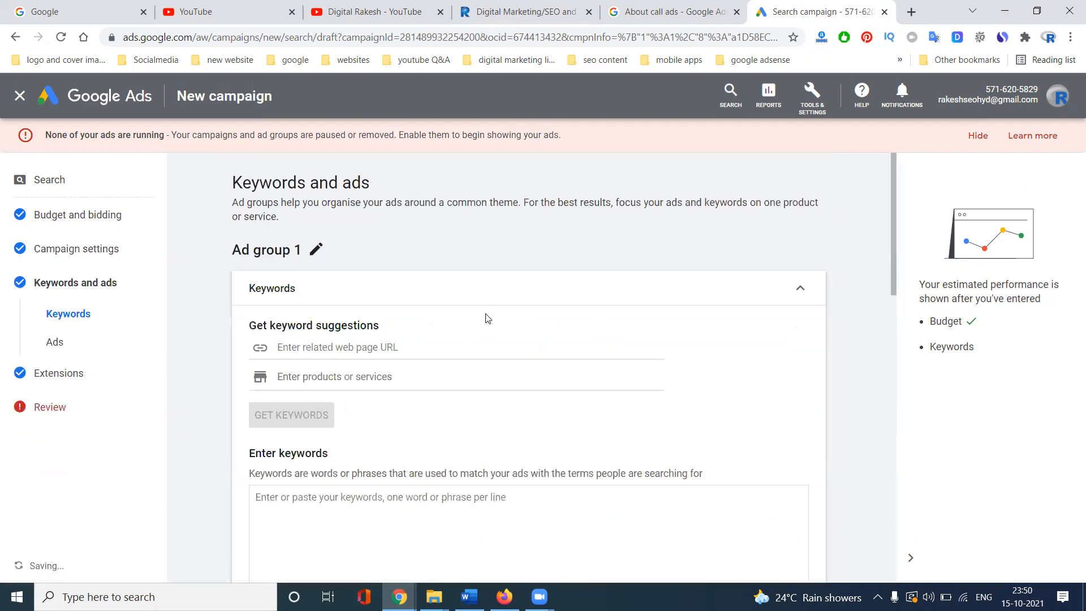
- Copy the rakeshtechsolutions.com address into the related web page URL field
scroll(487, 317, "down", 2)
left_click(274, 362)
type("dig")
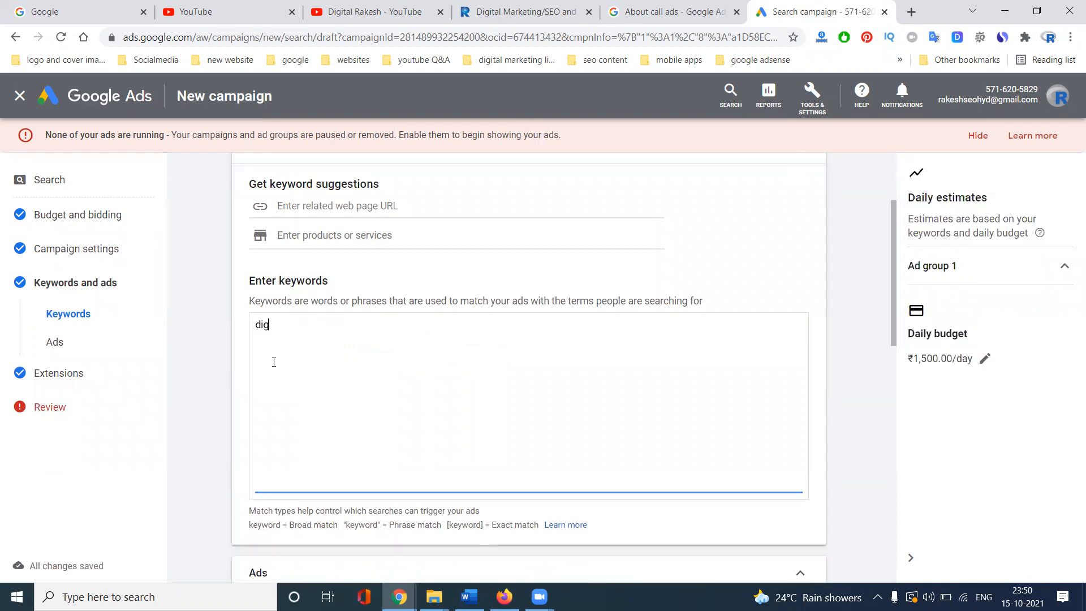
type("it")
left_click(526, 11)
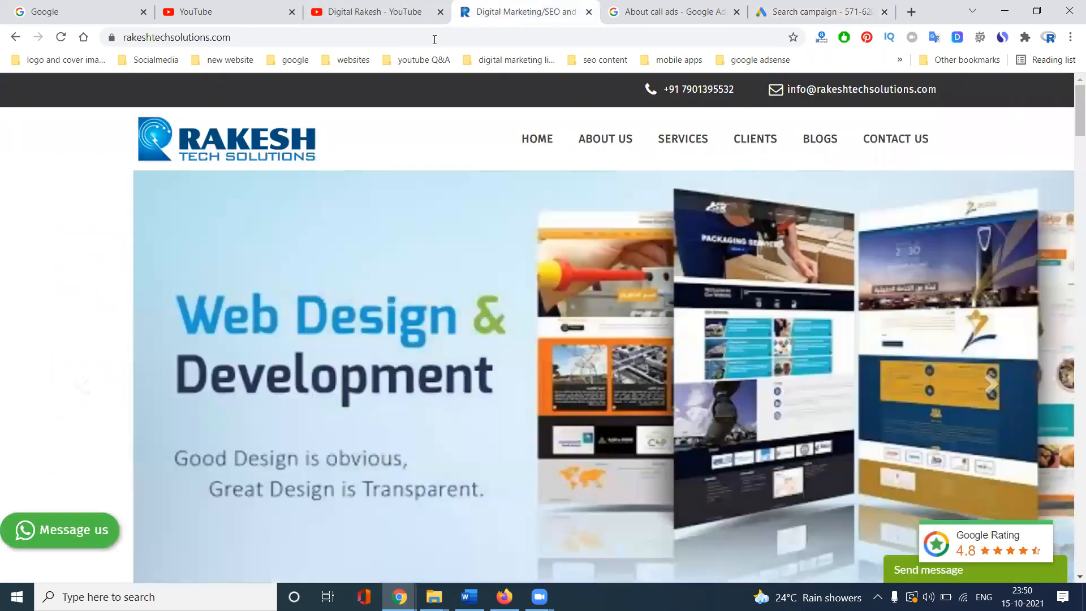
left_click(428, 37)
key("ctrl+c")
left_click(824, 12)
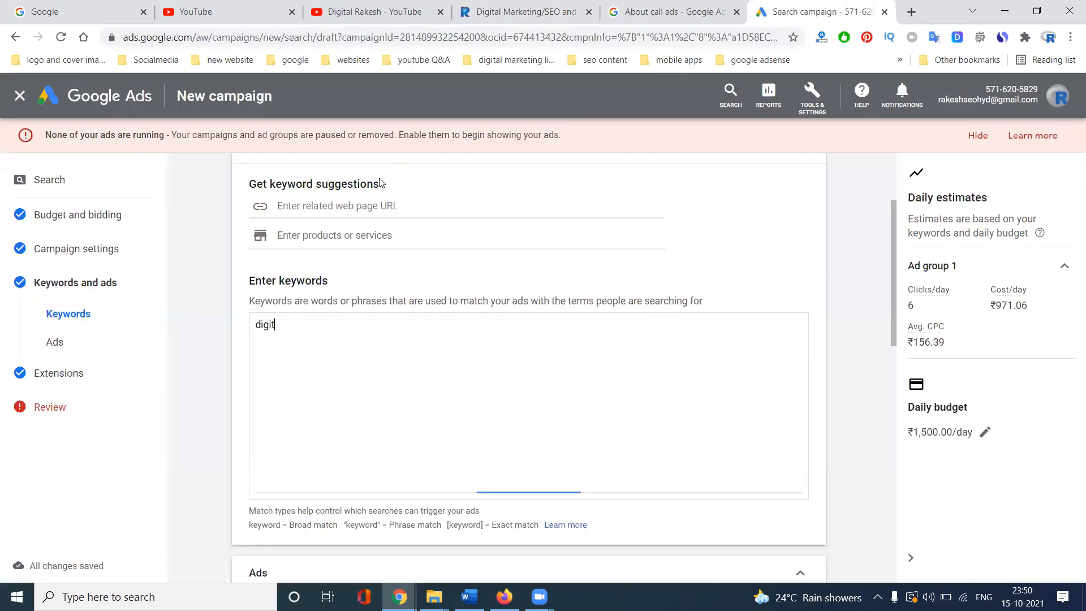
left_click(349, 207)
key("ctrl+v")
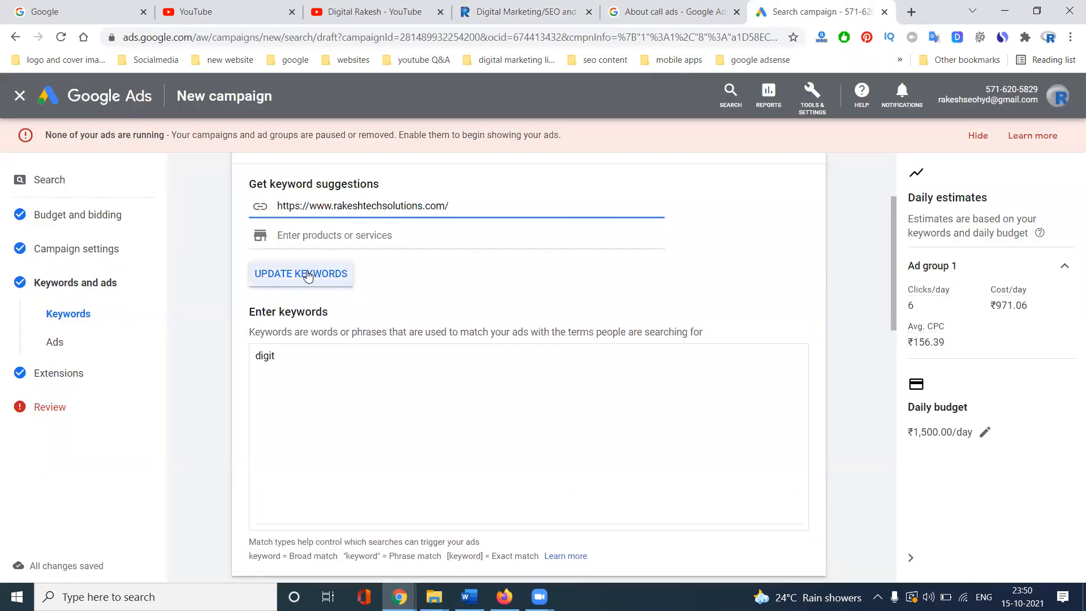
- Generate keyword suggestions from the website, replacing the current keywords, and review the list
left_click(306, 273)
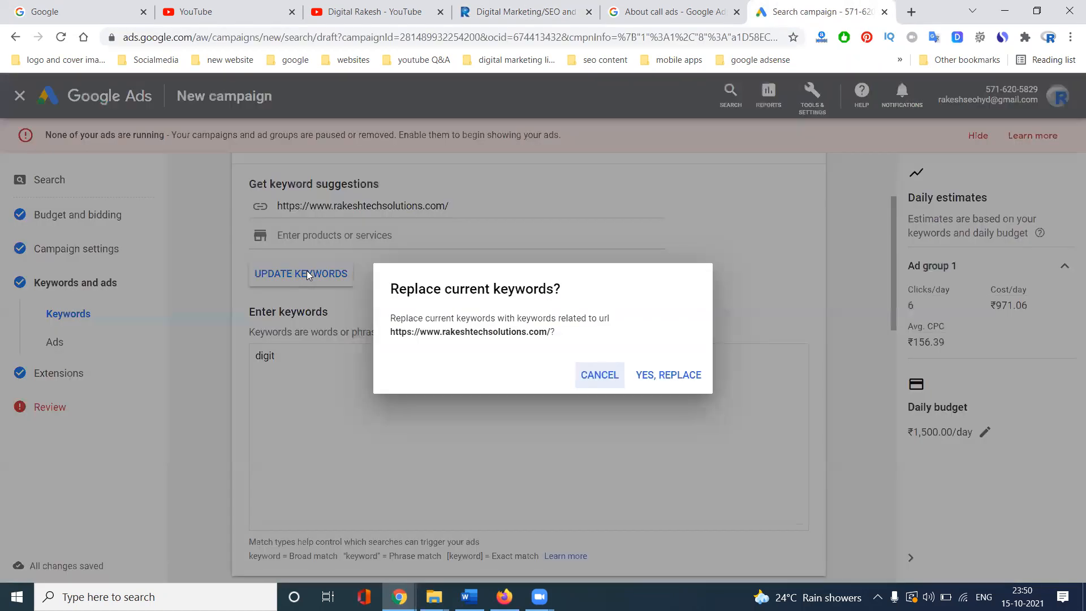
left_click(645, 375)
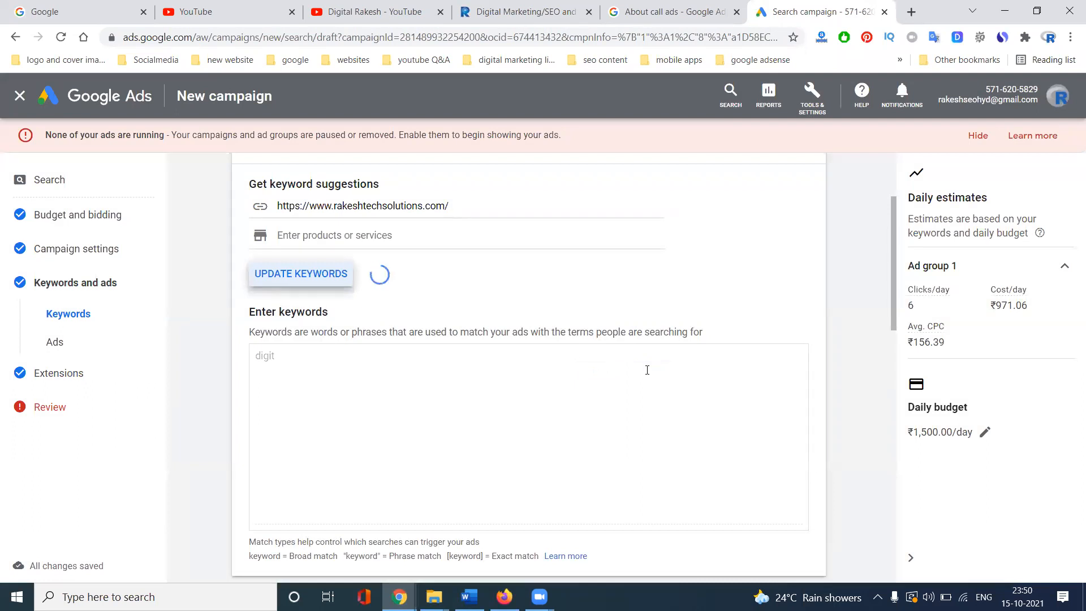
scroll(553, 381, "down", 3)
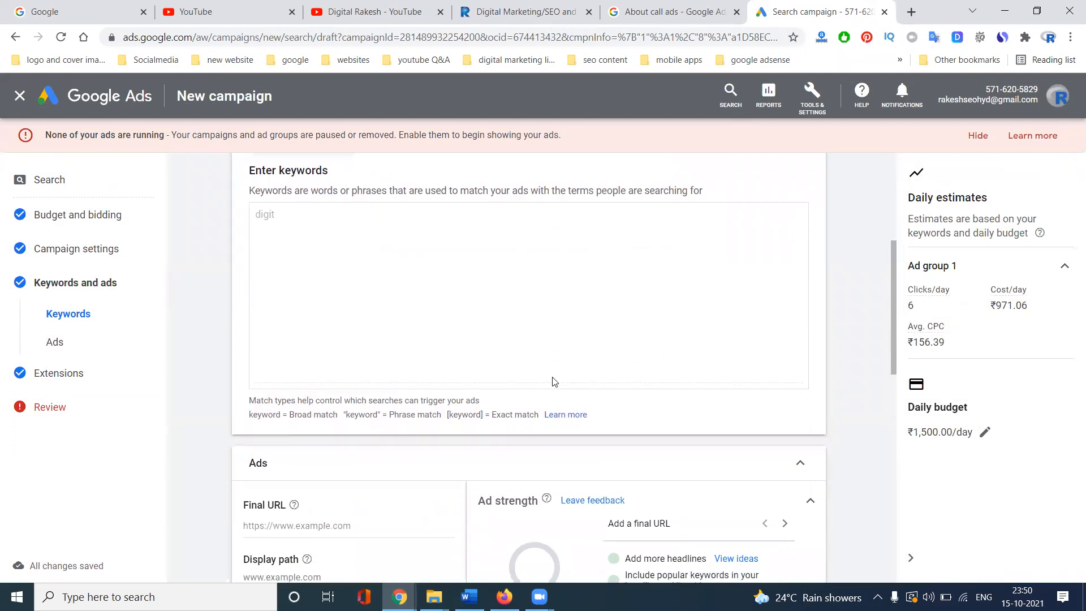
scroll(186, 372, "down", 3)
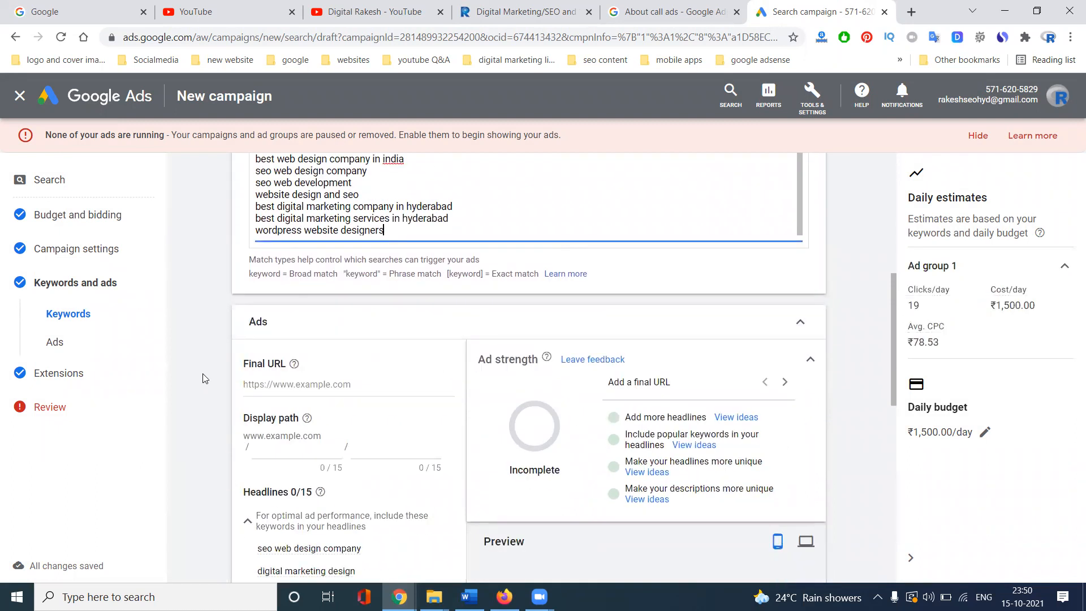
scroll(535, 354, "down", 3)
scroll(535, 355, "down", 7)
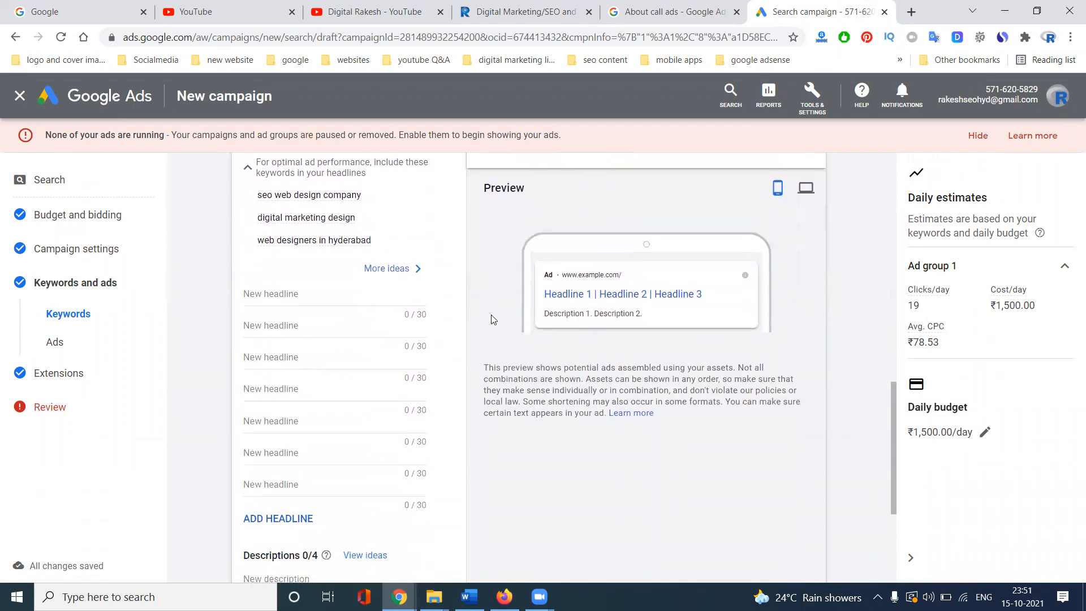
scroll(427, 335, "up", 8)
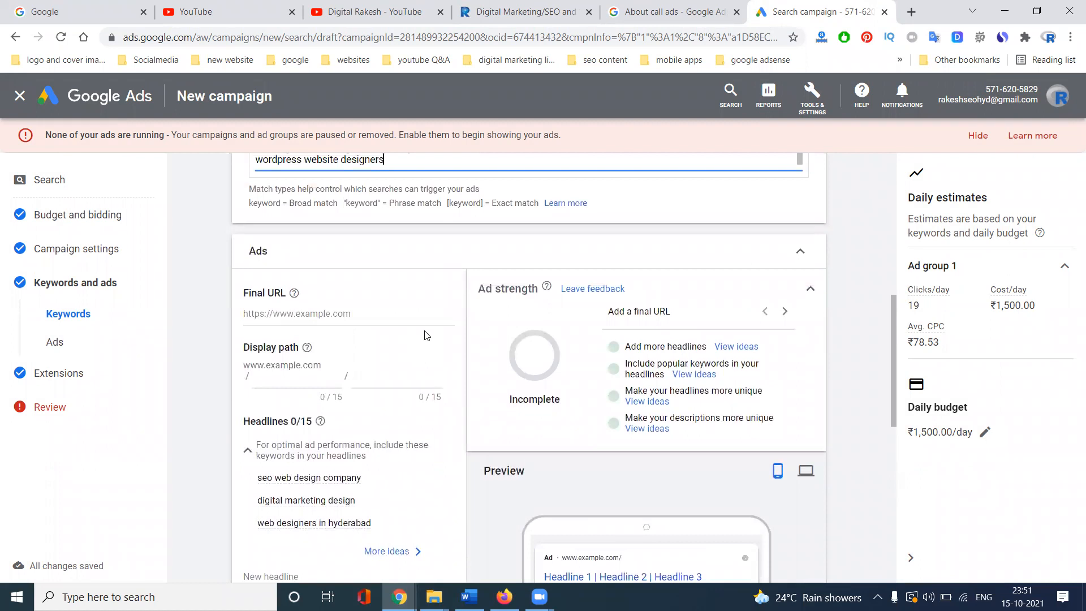
- Leave the current campaign and start a fresh Leads goal Search campaign
left_click(20, 96)
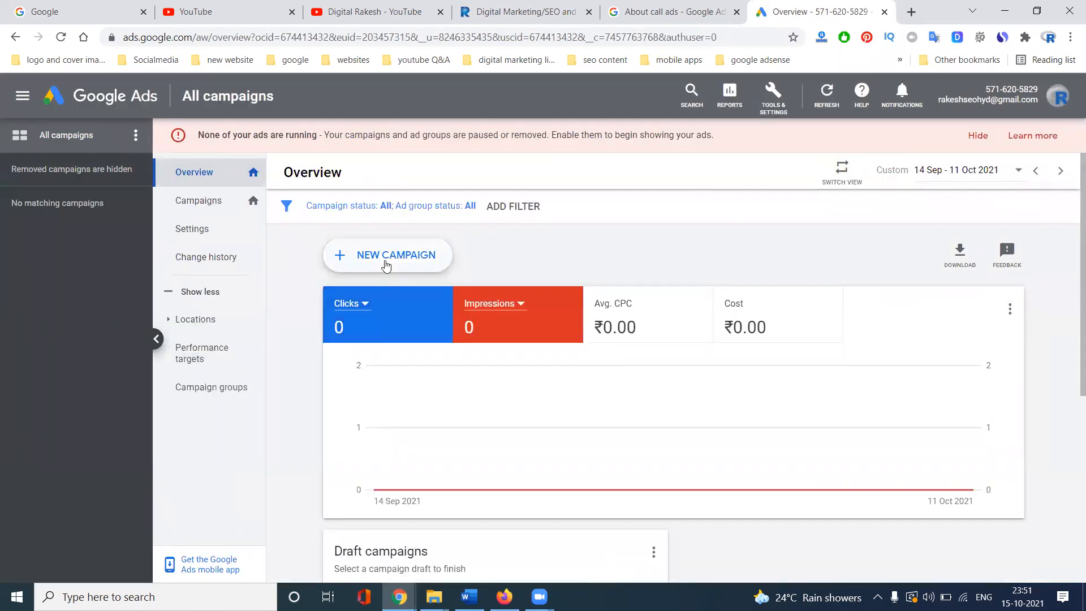
left_click(383, 265)
left_click(385, 296)
left_click(454, 295)
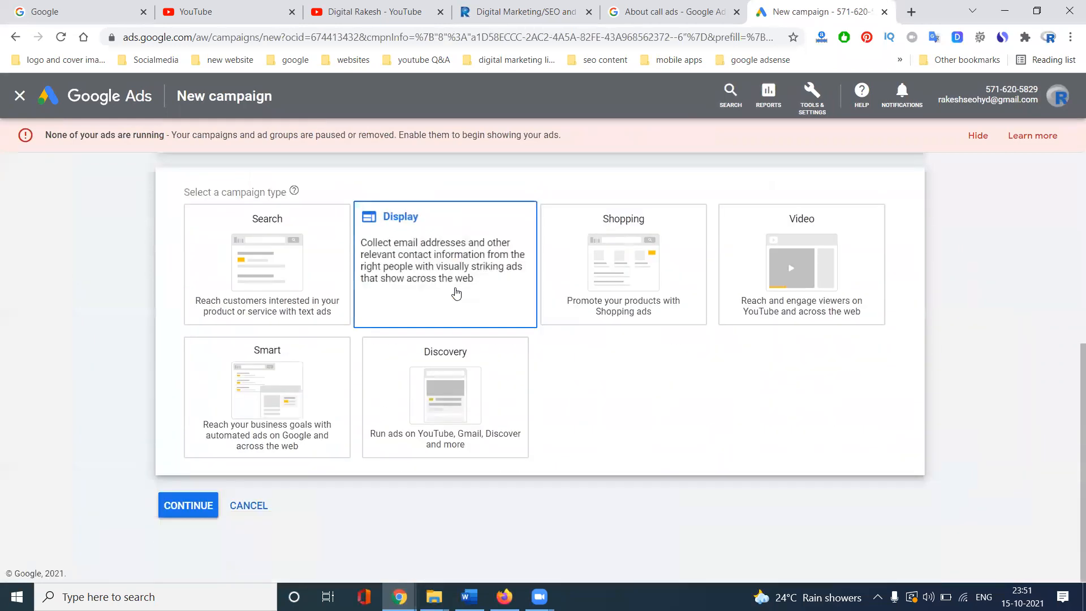
left_click(316, 268)
- Reach the goal through phone calls with an Indian number, then start fresh instead of the draft
left_click(234, 242)
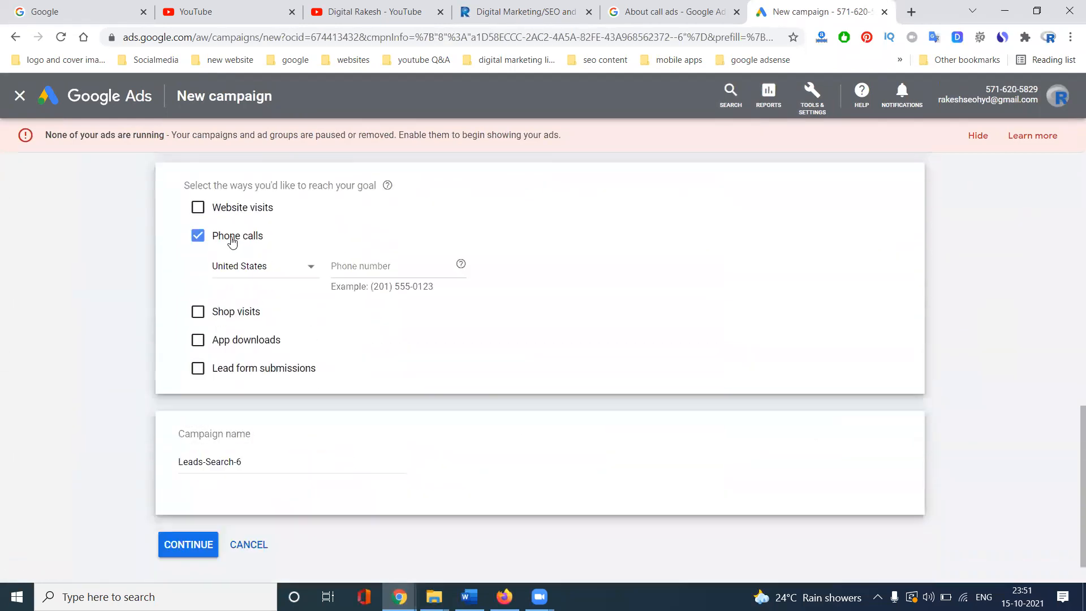
left_click(257, 267)
key("i")
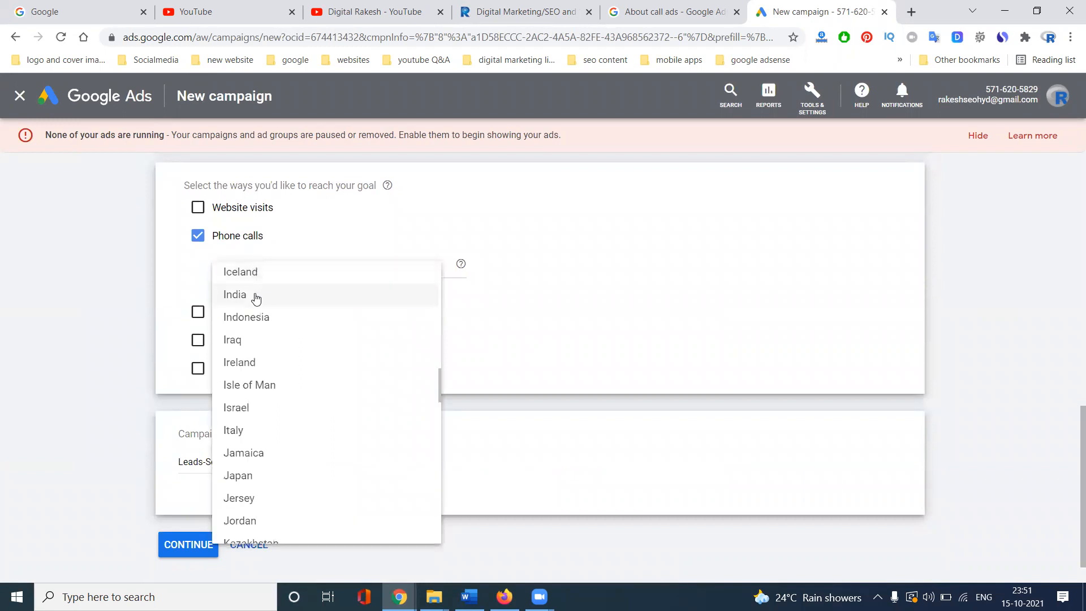
left_click(290, 295)
left_click(360, 263)
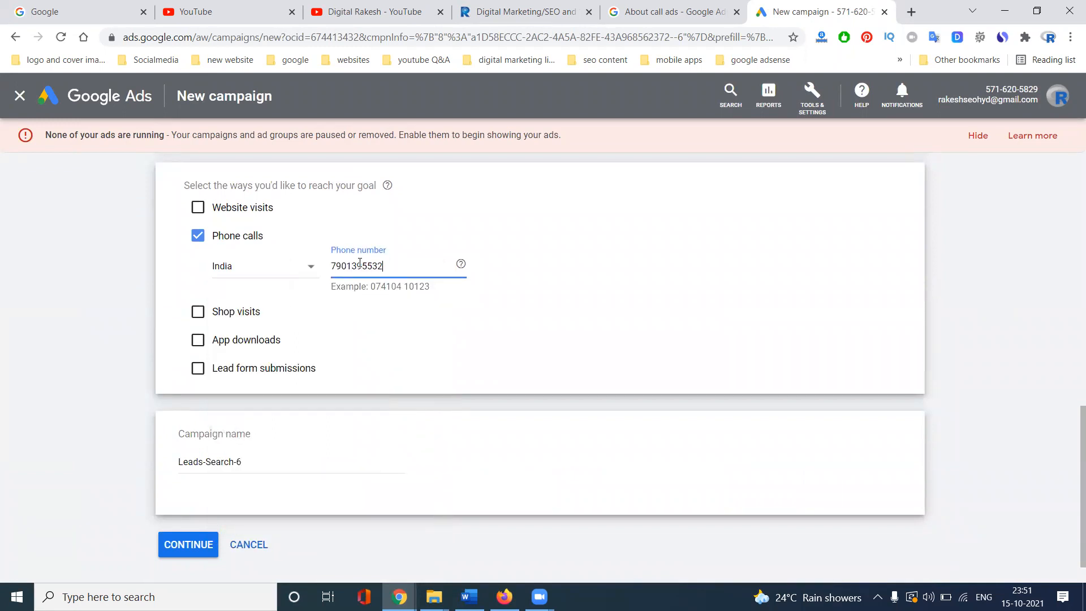
left_click(181, 540)
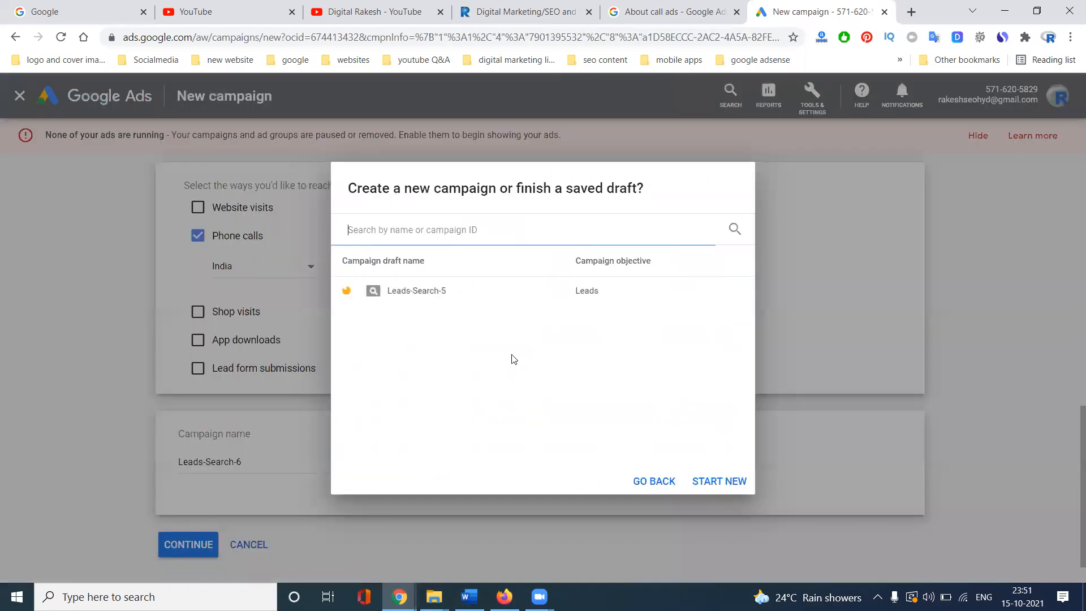
left_click(708, 484)
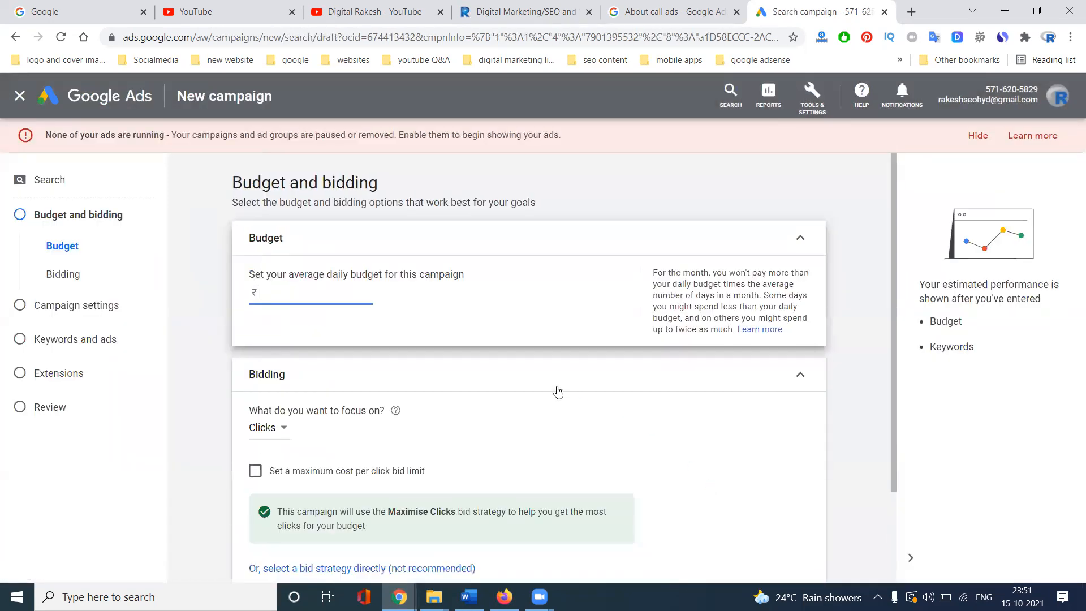
- Set a ₹1,000 daily budget, focus bidding on conversions, and continue to campaign settings
type("1000")
scroll(545, 368, "down", 2)
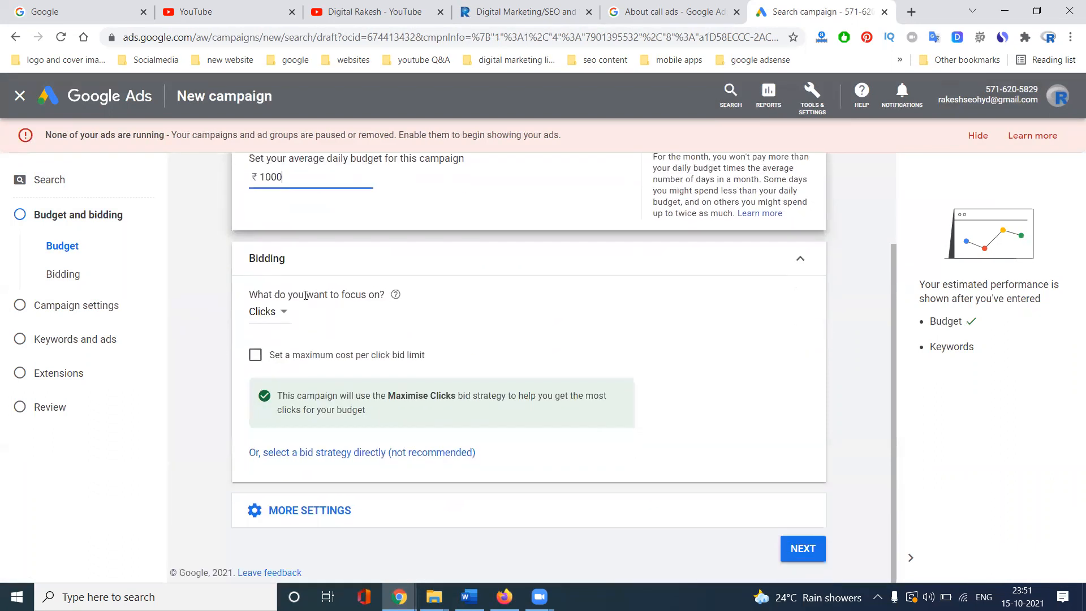
left_click(267, 321)
left_click(276, 346)
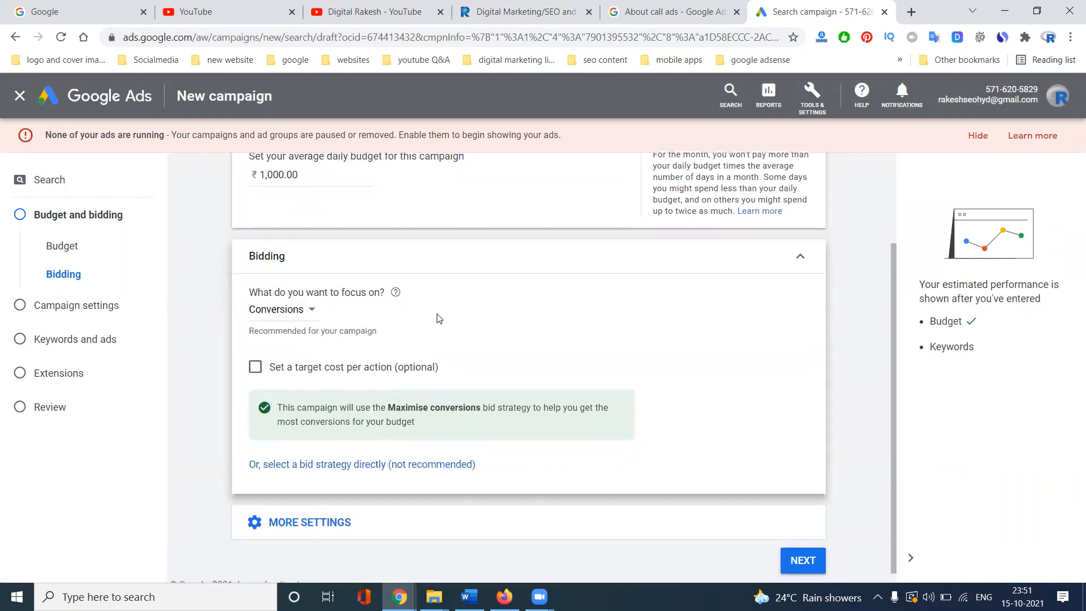
left_click(328, 512)
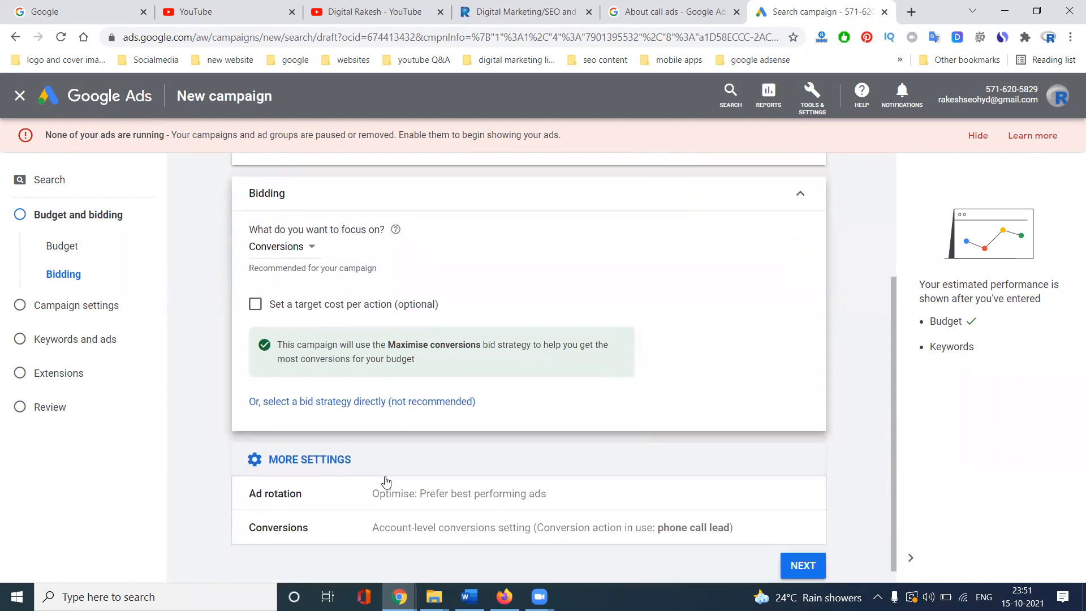
left_click(805, 546)
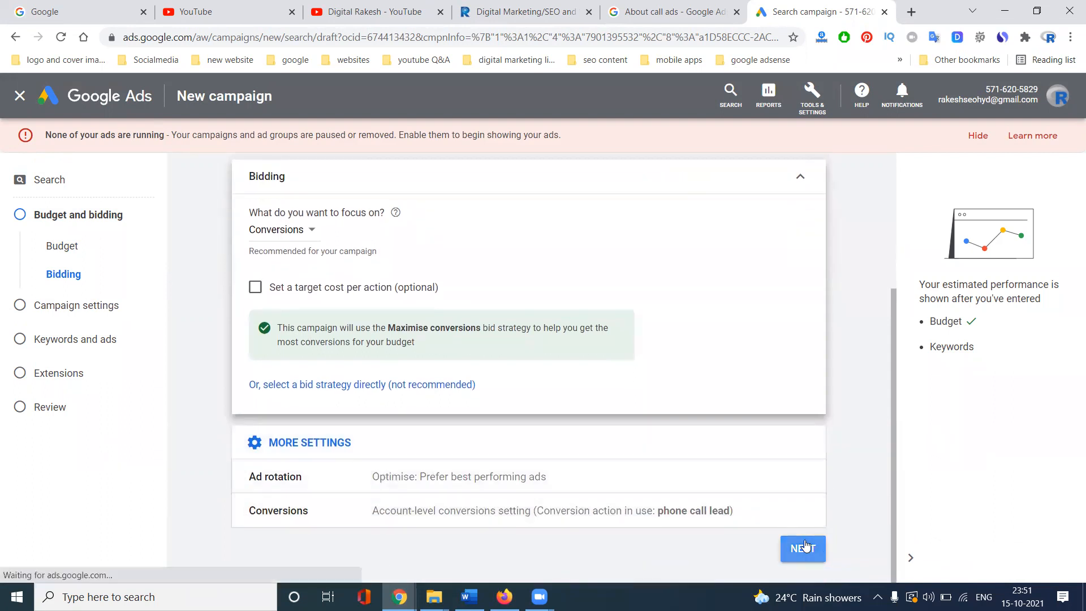
scroll(453, 393, "down", 2)
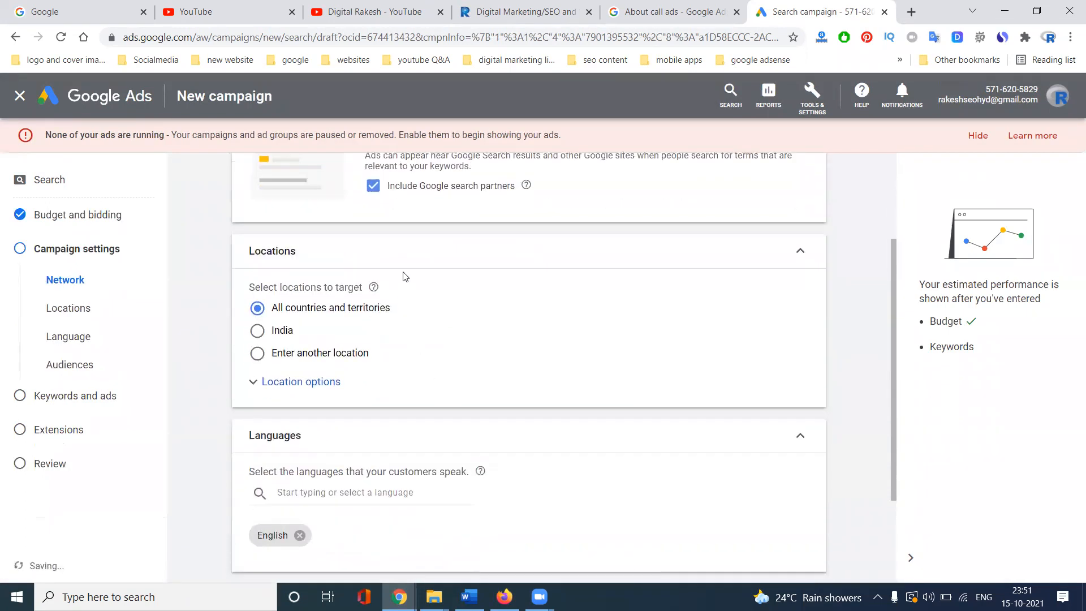
- Keep Google search partners included in the campaign's networks
scroll(405, 276, "up", 1)
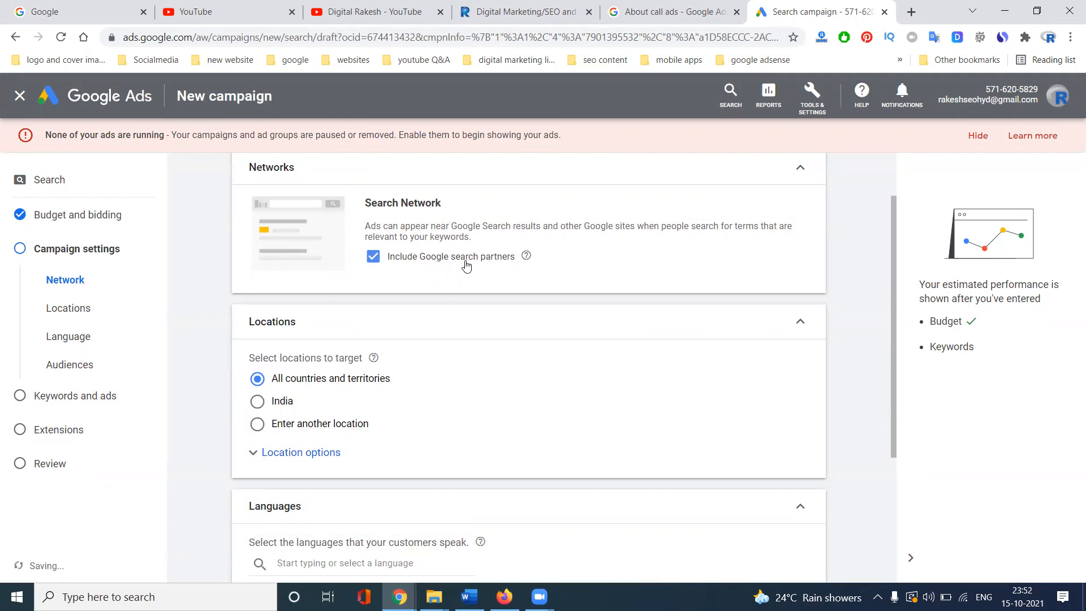
left_click(373, 258)
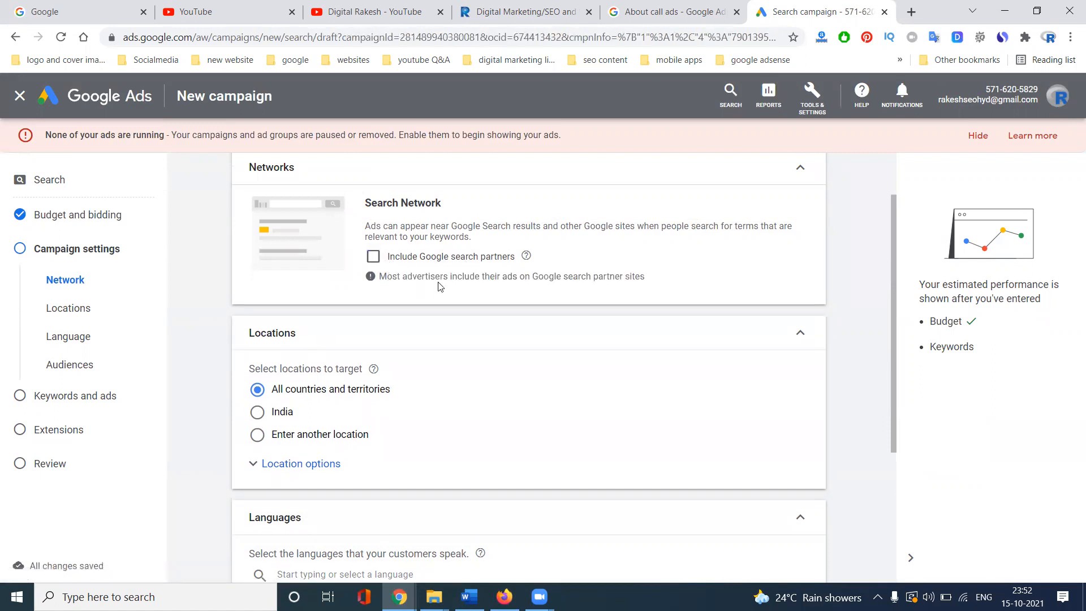
left_click(373, 257)
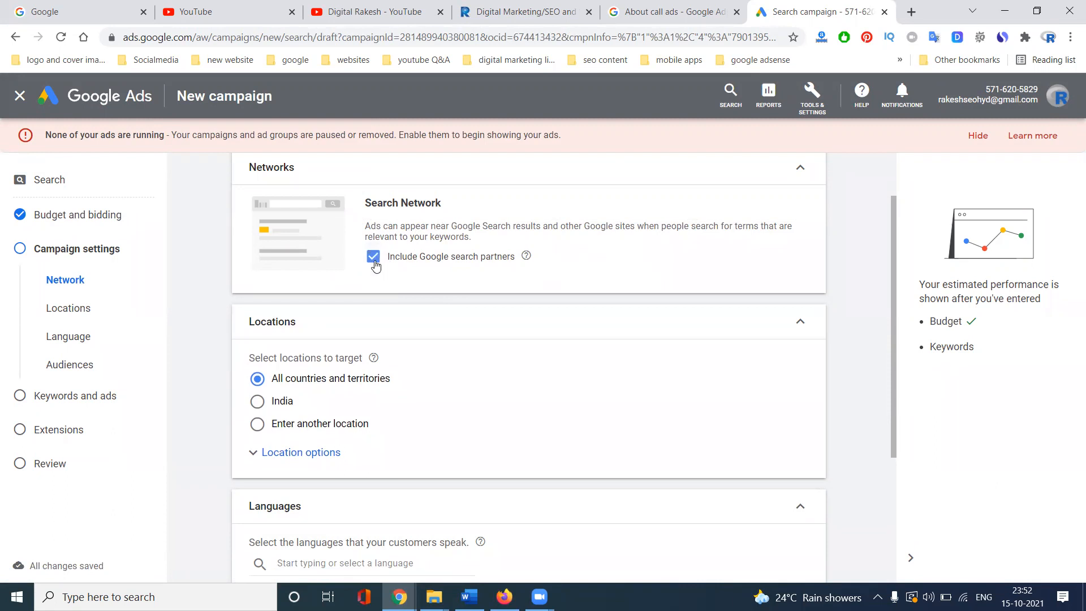
- Target India as the campaign location and continue to the Keywords and ads step
left_click(260, 424)
left_click(259, 401)
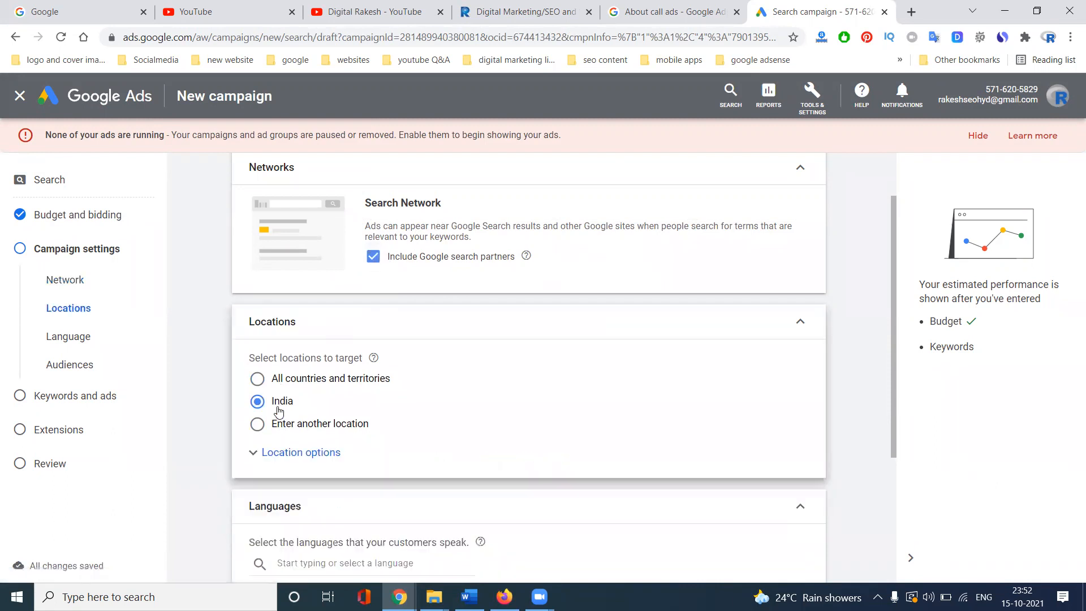
scroll(268, 407, "down", 3)
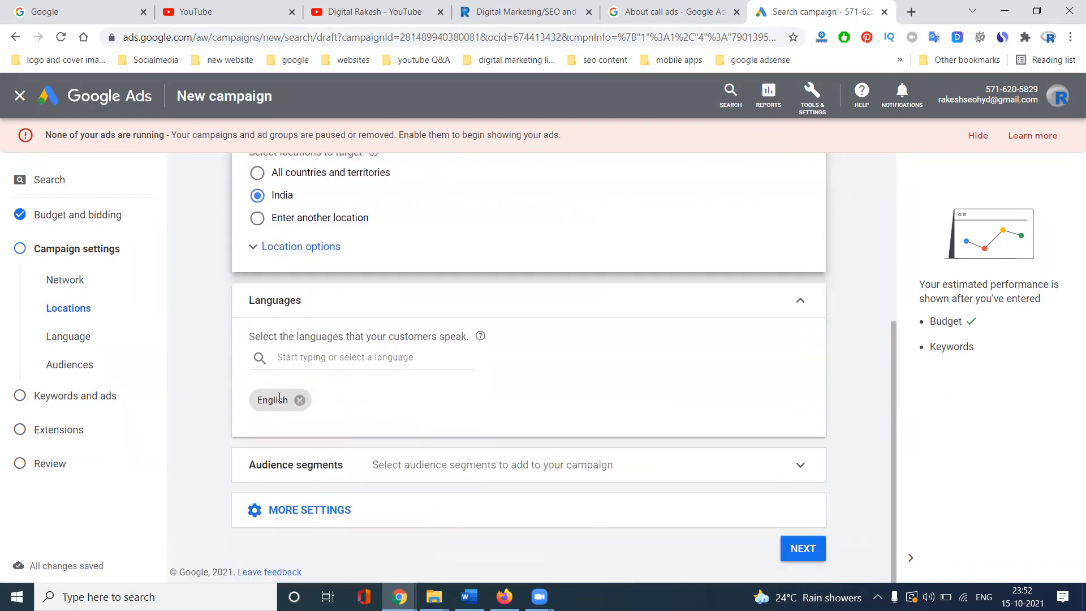
left_click(315, 509)
scroll(509, 422, "down", 1)
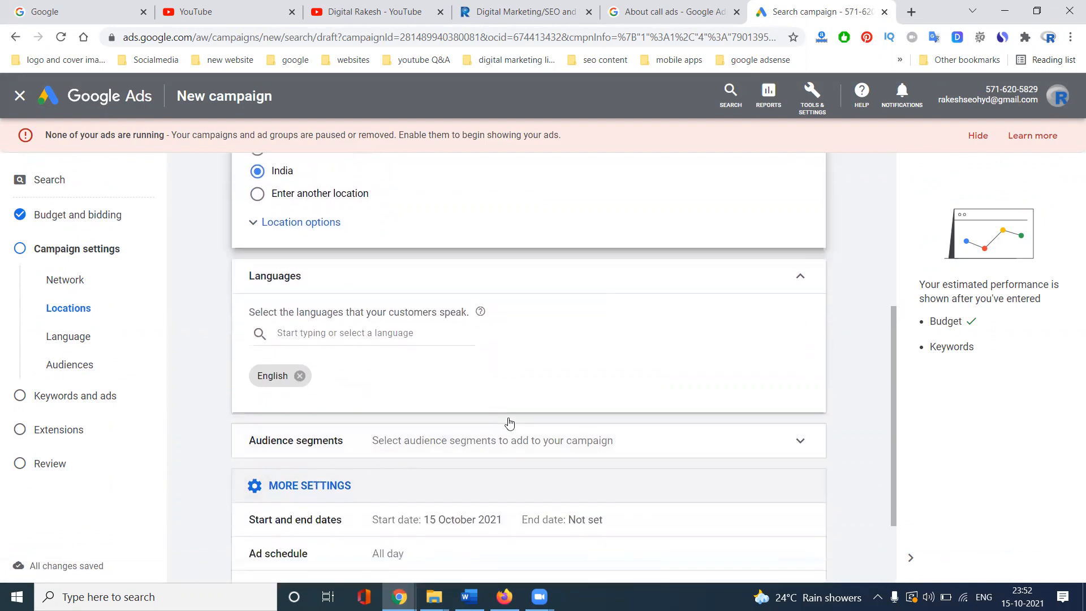
scroll(509, 423, "down", 2)
left_click(806, 547)
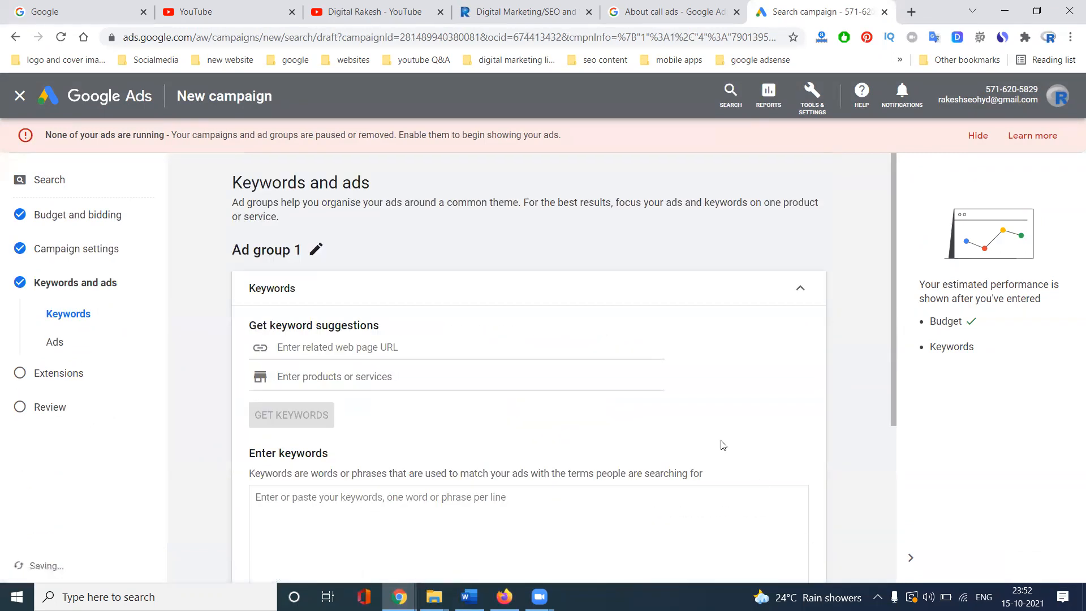
- Get keyword suggestions for Ad group 1 from the business website URL
left_click(329, 347)
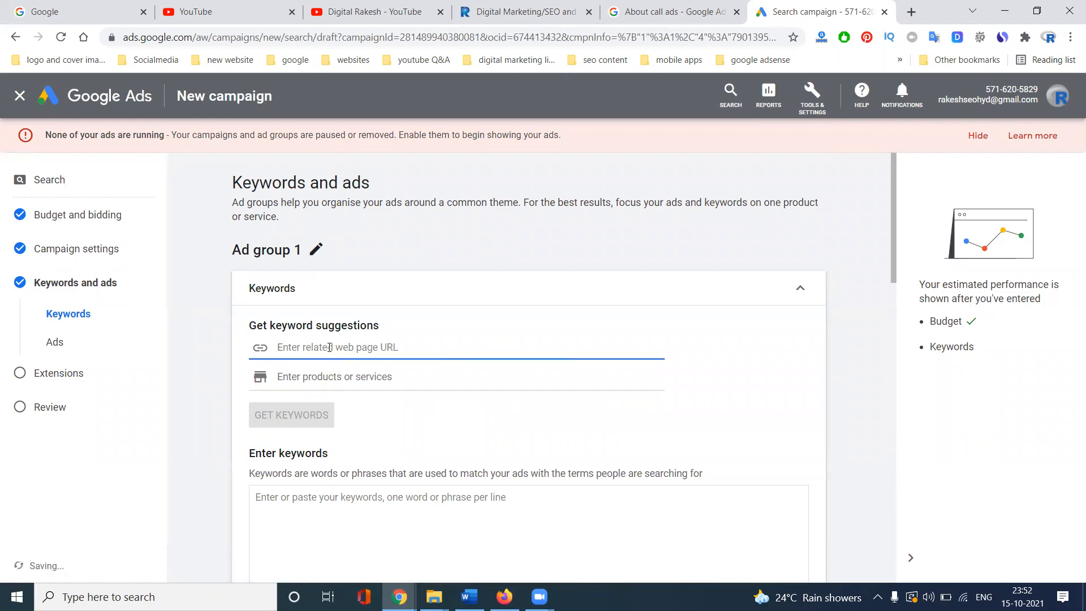
type("https://www.rakeshtechsolutions.com/")
left_click(291, 414)
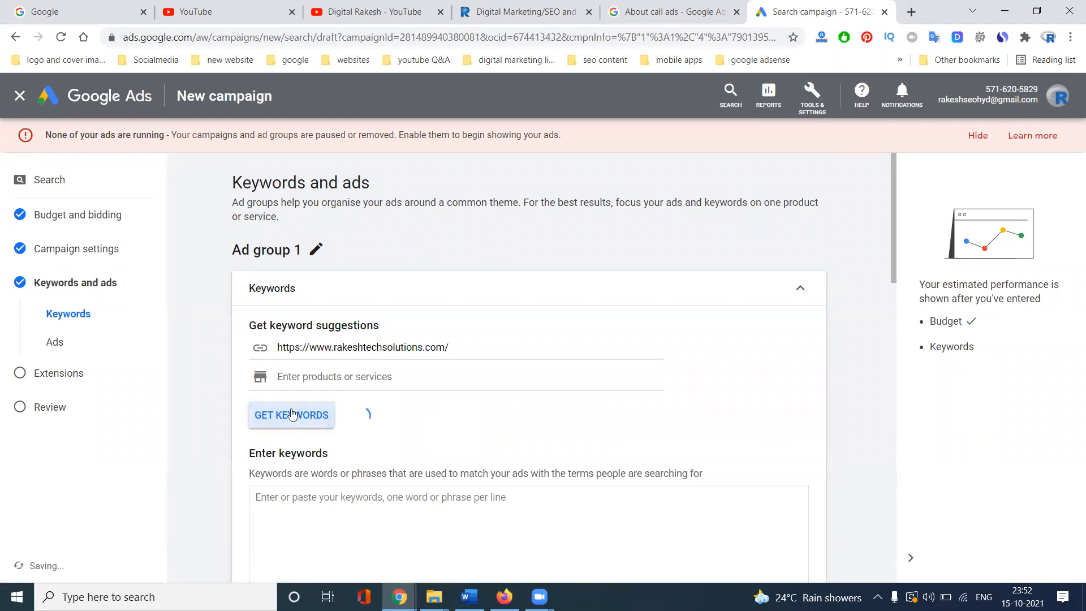
scroll(291, 415, "down", 5)
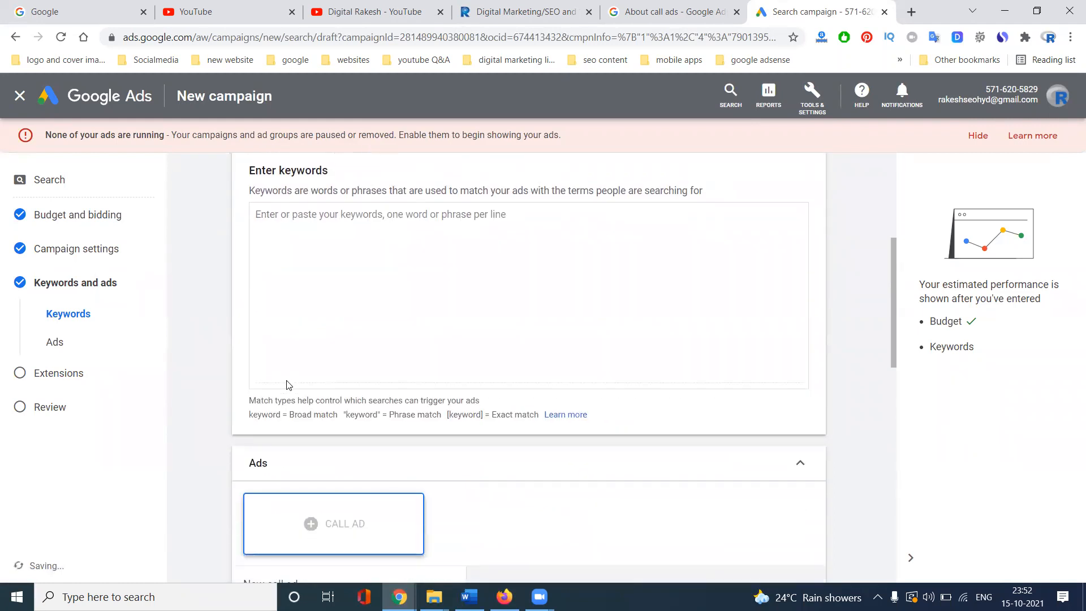
scroll(287, 383, "down", 3)
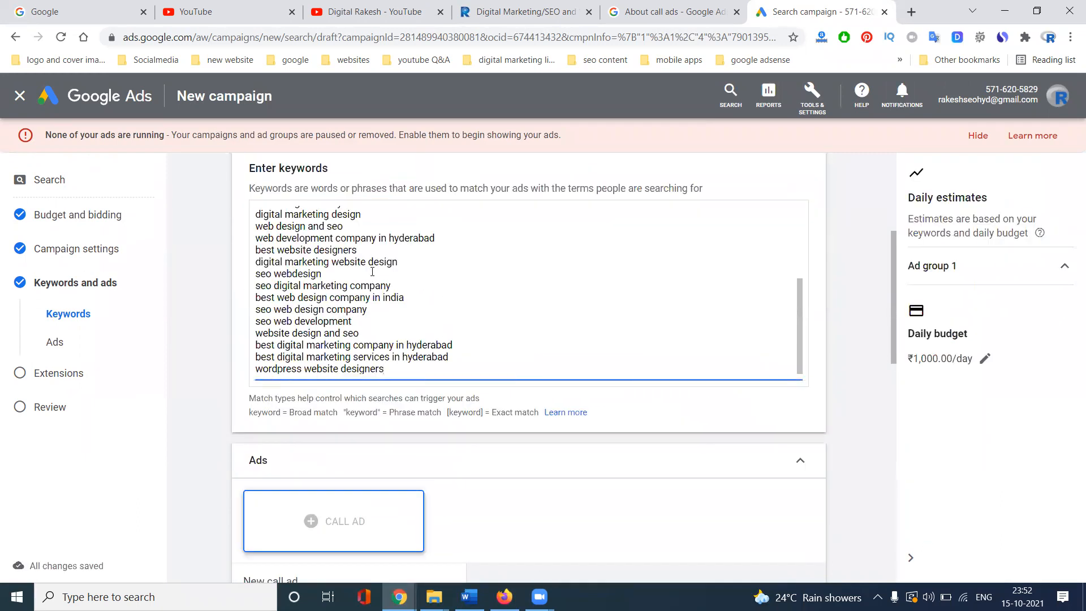
scroll(372, 272, "down", 7)
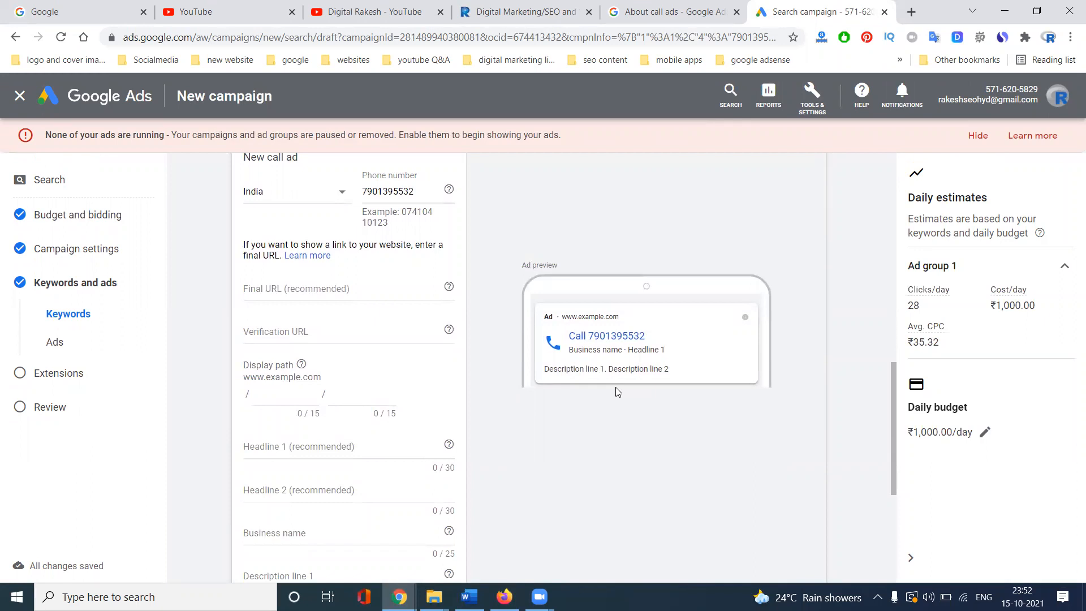
left_click(628, 7)
- Use the website URL as the call ad's Final URL and Verification URL
left_click(321, 285)
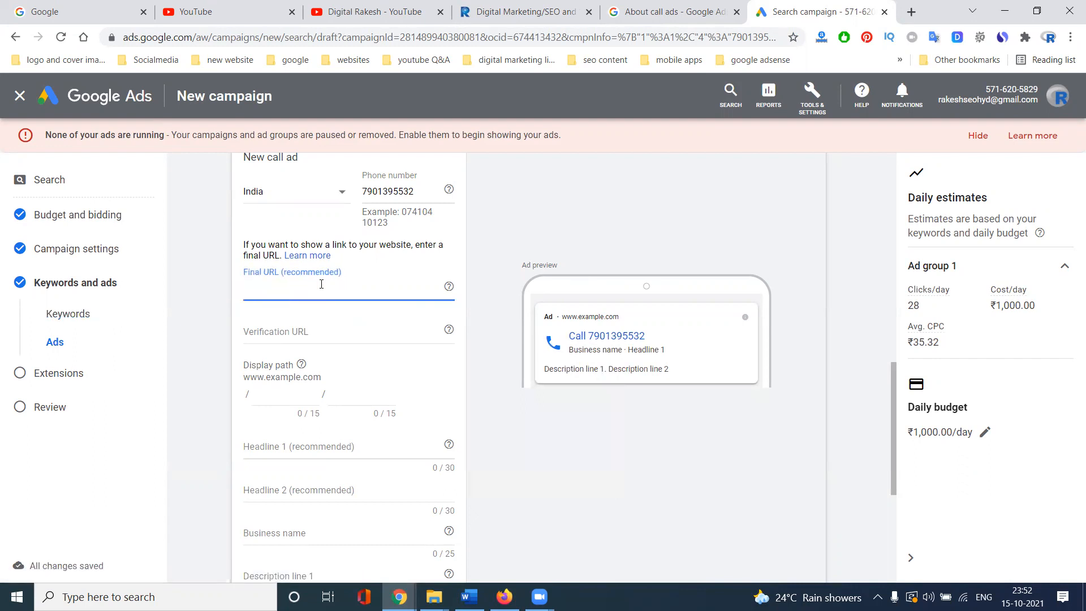
type("https://www.rakeshtechsolutions.com/")
left_click(320, 328)
type("https://www.rakeshtechsolutions.com/")
scroll(190, 351, "down", 1)
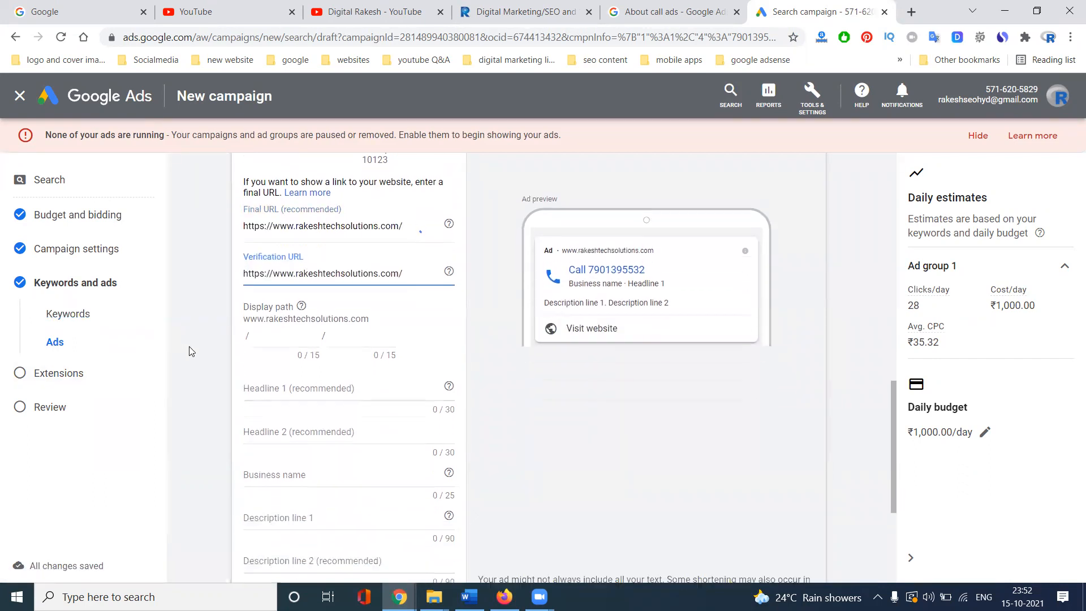
scroll(190, 351, "down", 3)
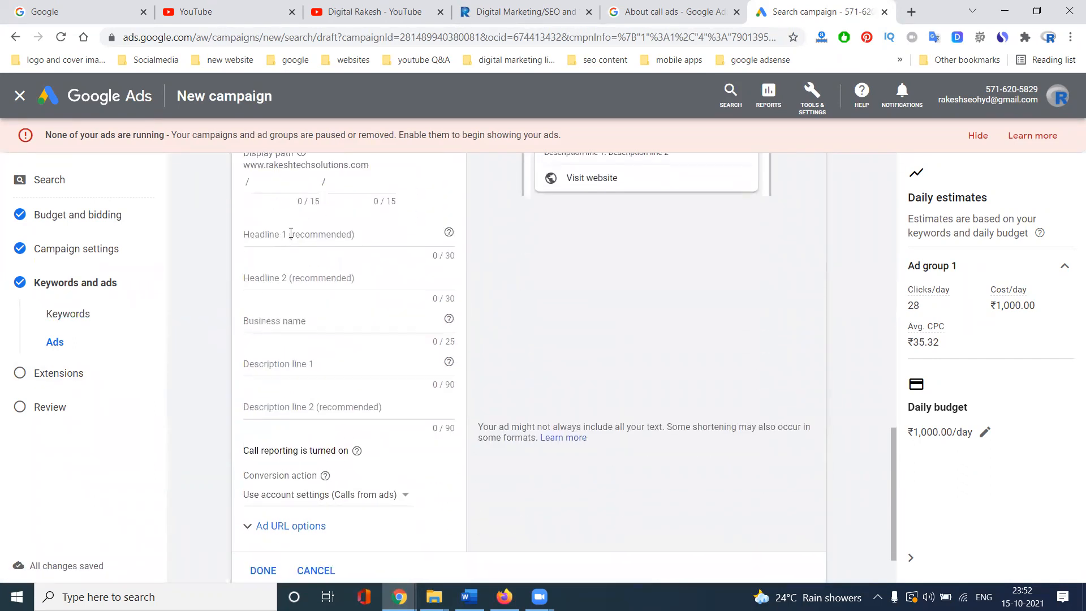
- Enter the business name and headlines 'Digital Marketing Service' and 'at best price in hyderabad'
left_click(287, 326)
type("Rakes")
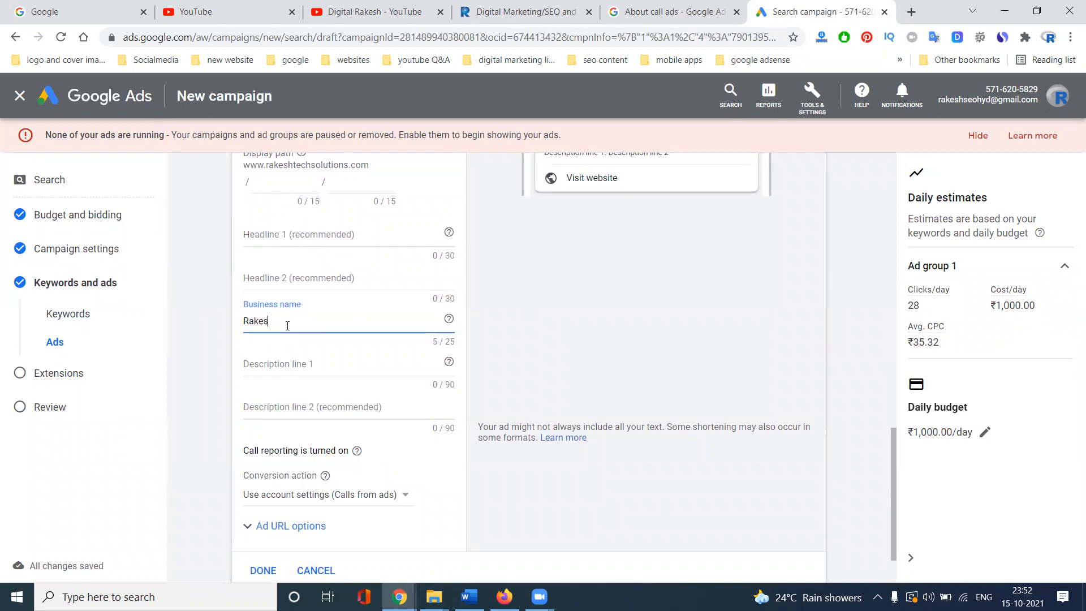
type("h Tech Solutions")
left_click(282, 236)
type("Digital Ma")
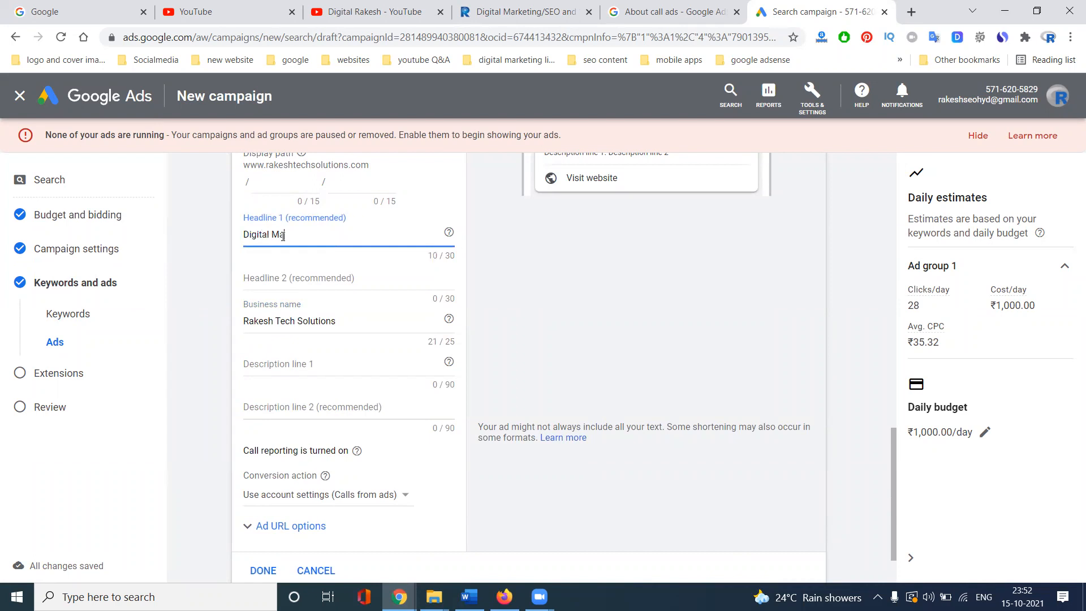
type("rketing Servic")
left_click(258, 274)
type("webs")
key("BackSpace")
key("BackSpace")
key("BackSpace")
type("at be")
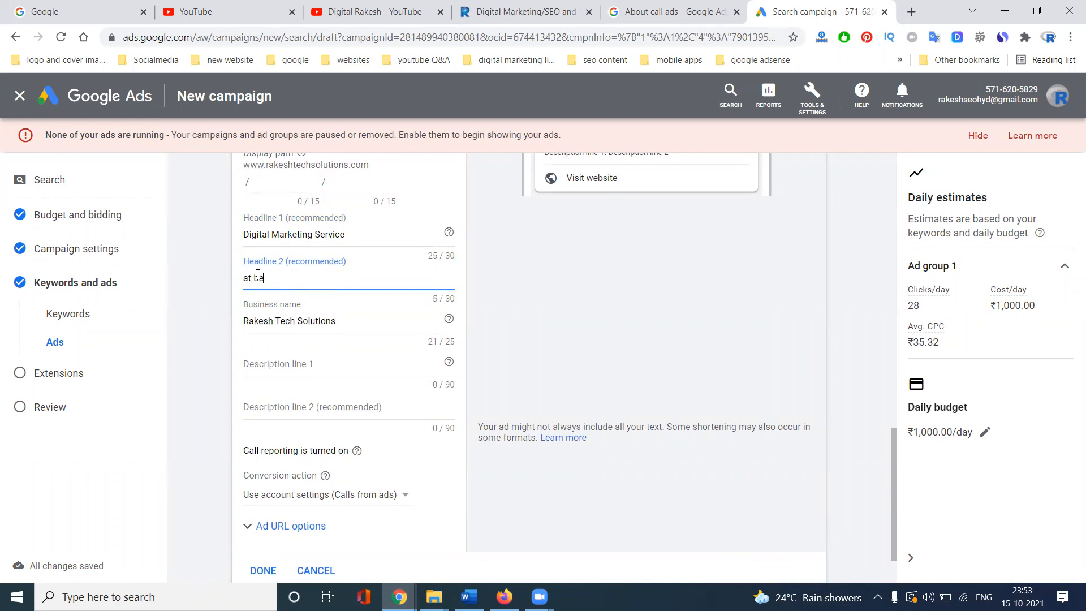
type("st price in hyderabad")
- Fill description line 1 with both headlines combined
triple_click(292, 236)
key("ctrl+c")
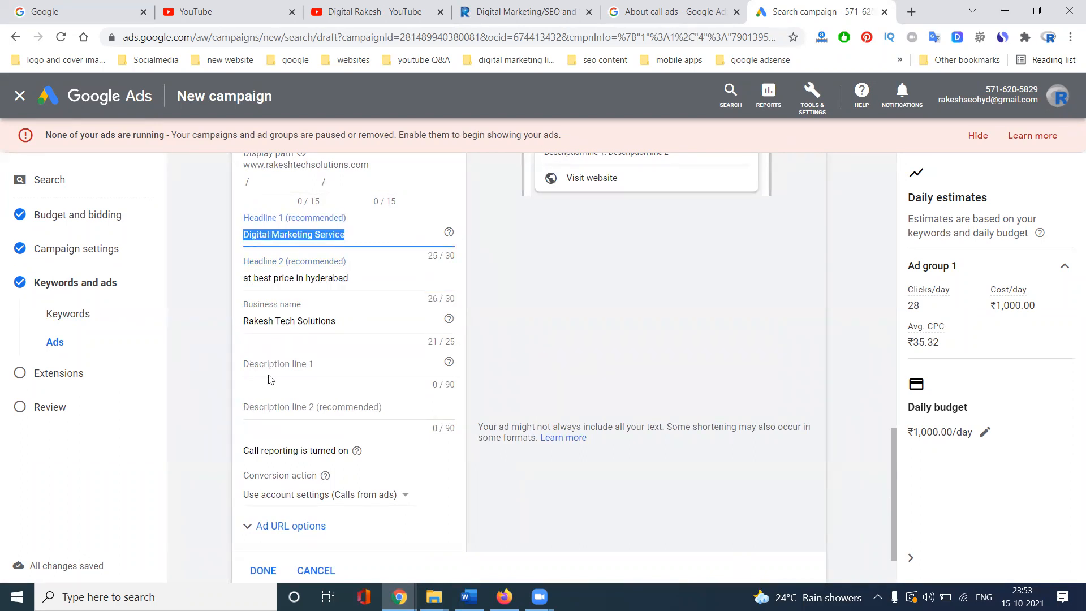
left_click(249, 368)
key("ctrl+v")
triple_click(337, 280)
key("ctrl+c")
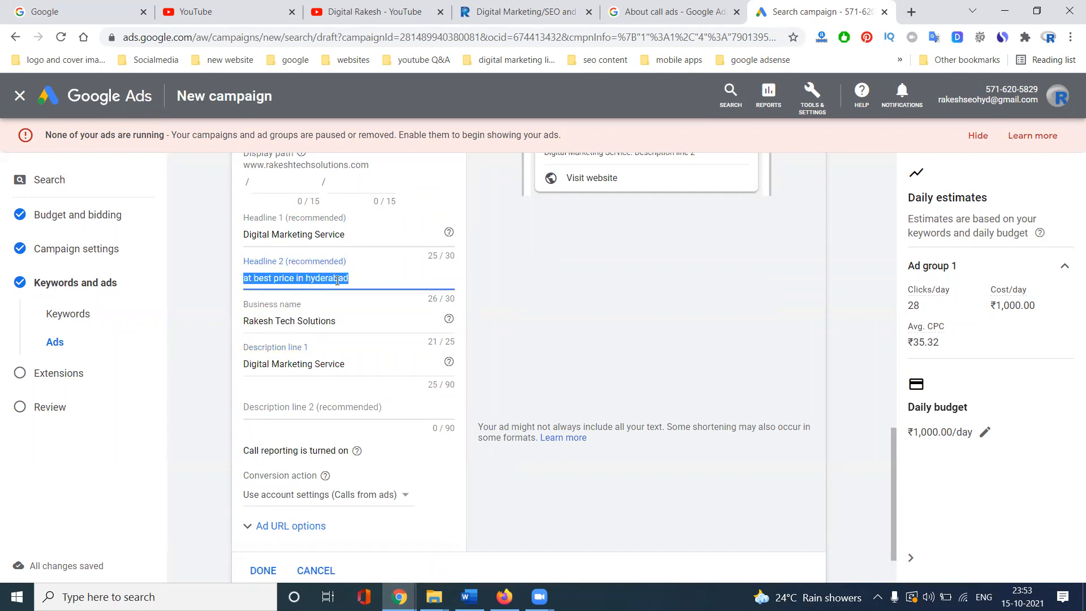
left_click(365, 368)
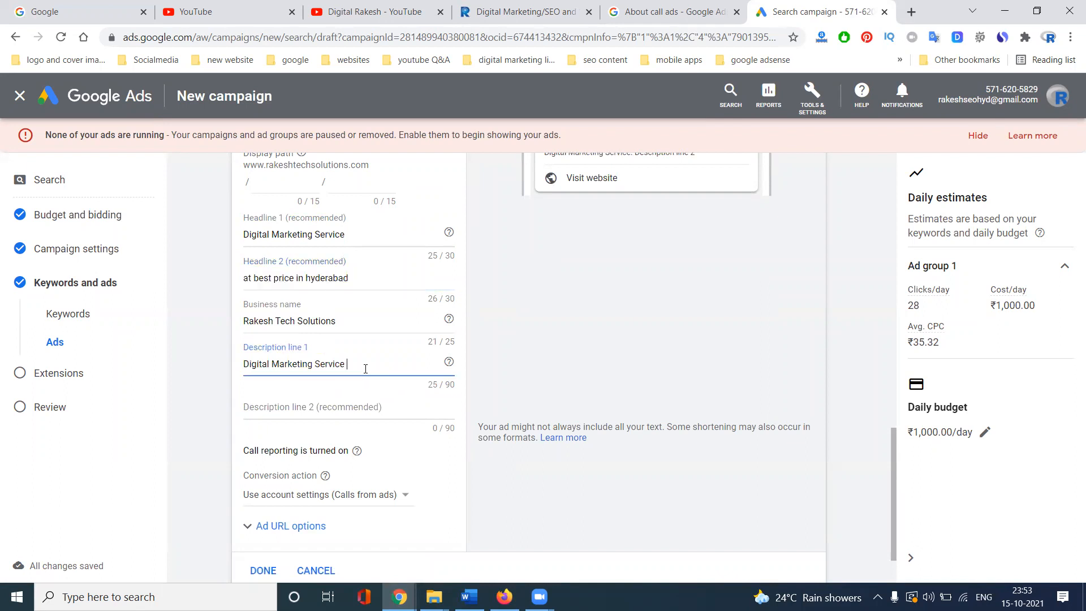
key("ctrl+v")
- Replace description line 2 with 'seo sem smm smo at best price in hyderabad'
left_click(315, 404)
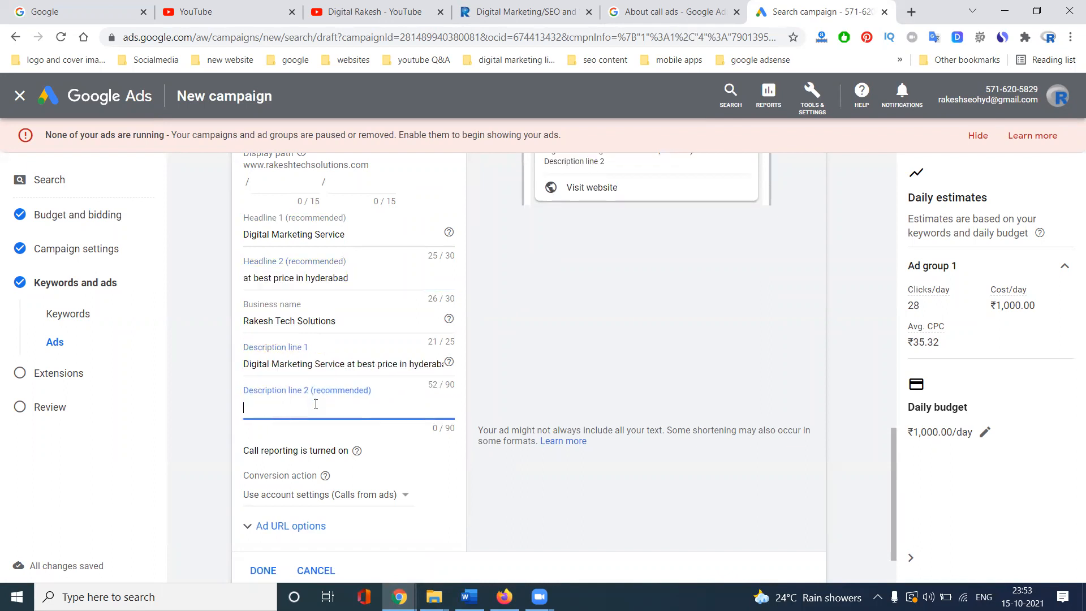
type("SEO, ")
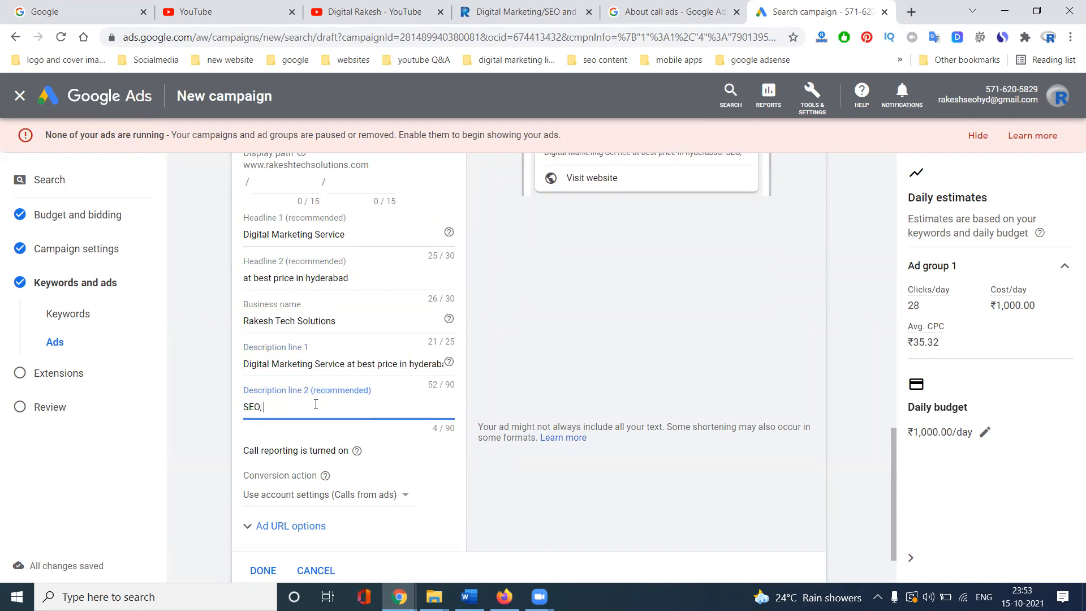
type("SMO, SEm, SMM")
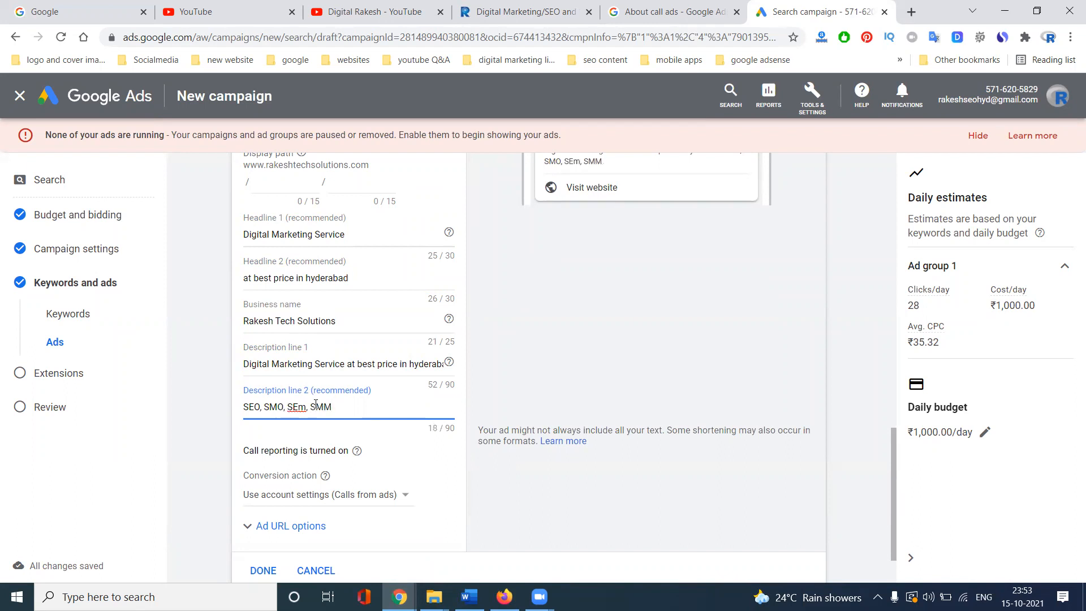
left_click_drag(337, 407, 207, 411)
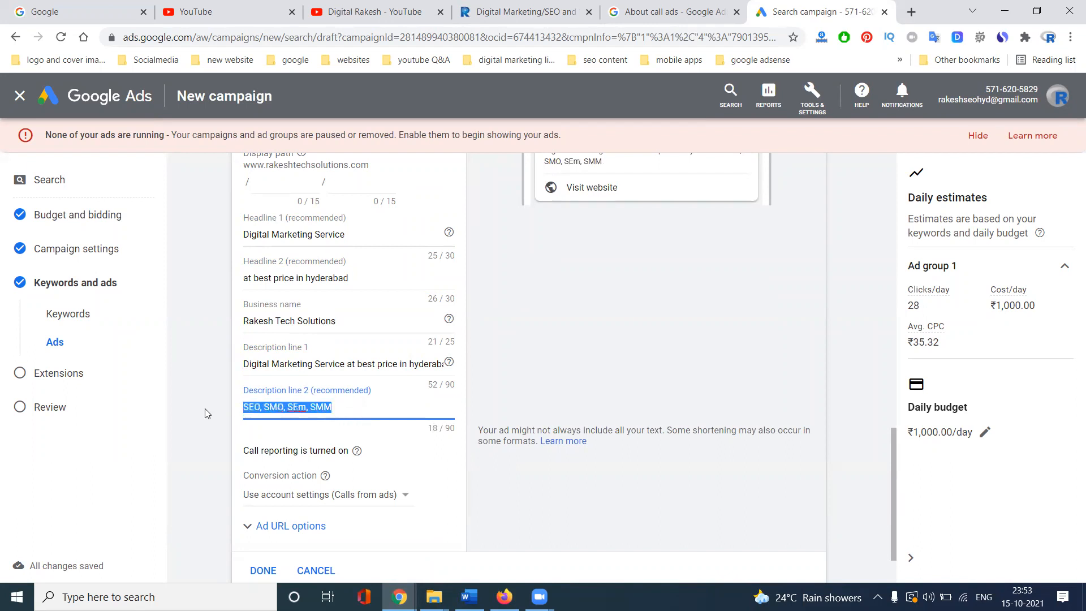
type("seo s")
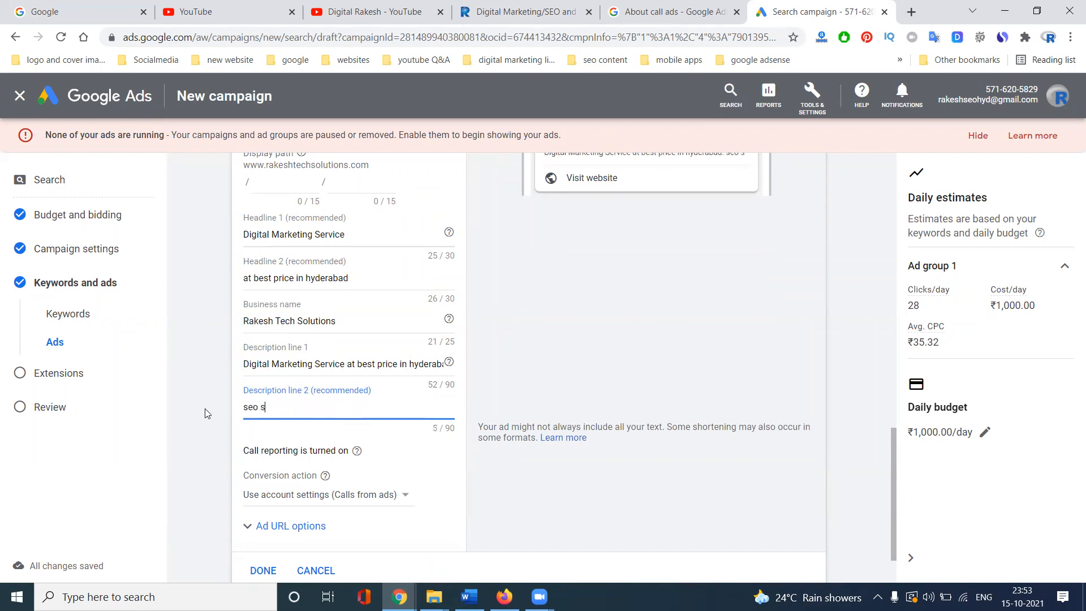
type("em smm")
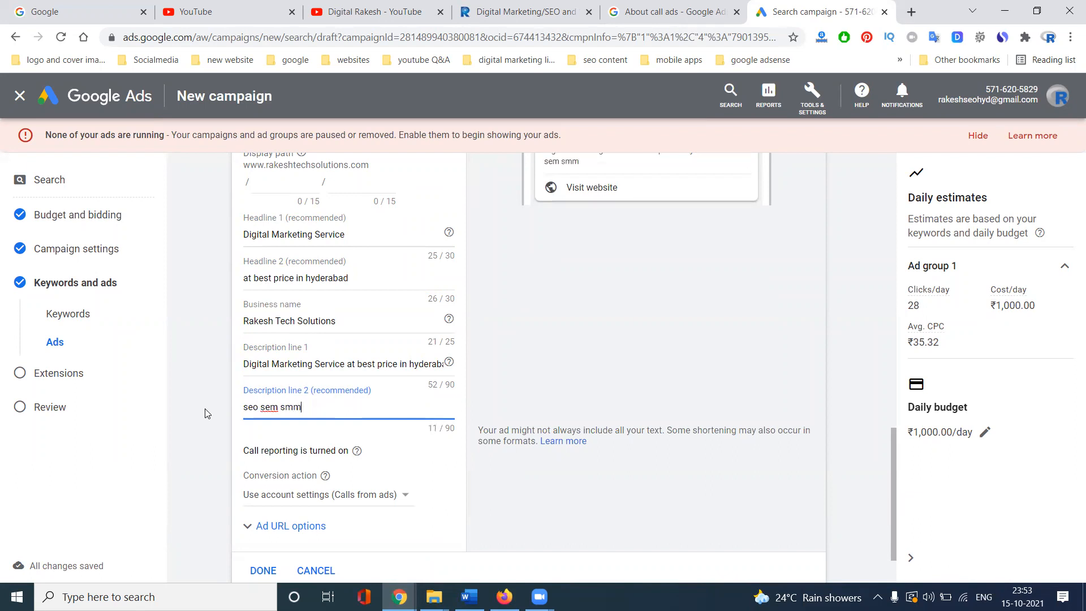
type(" smo")
key("ctrl+v")
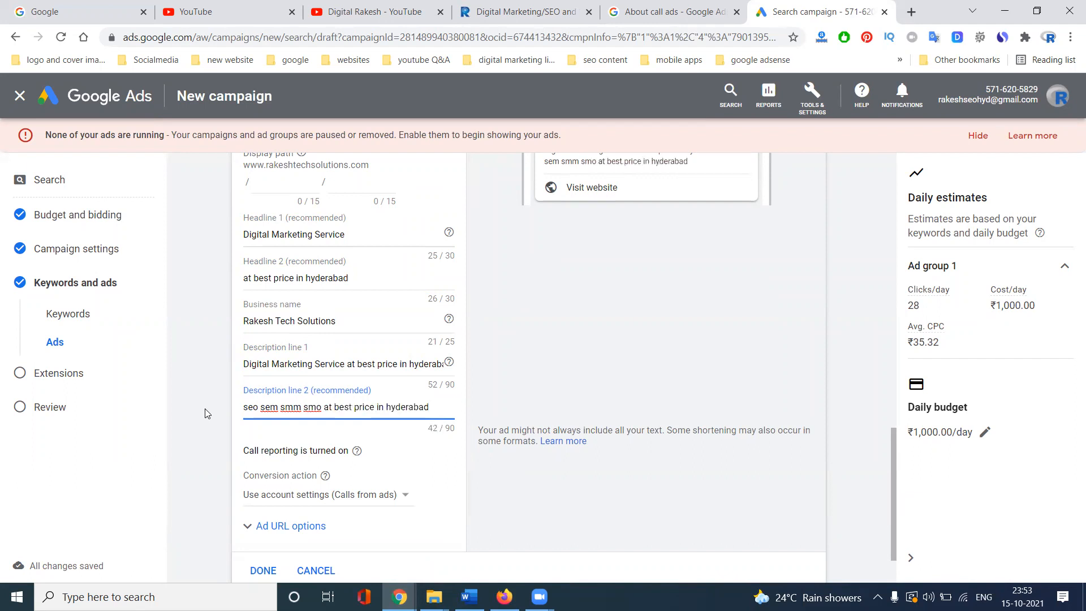
left_click(194, 398)
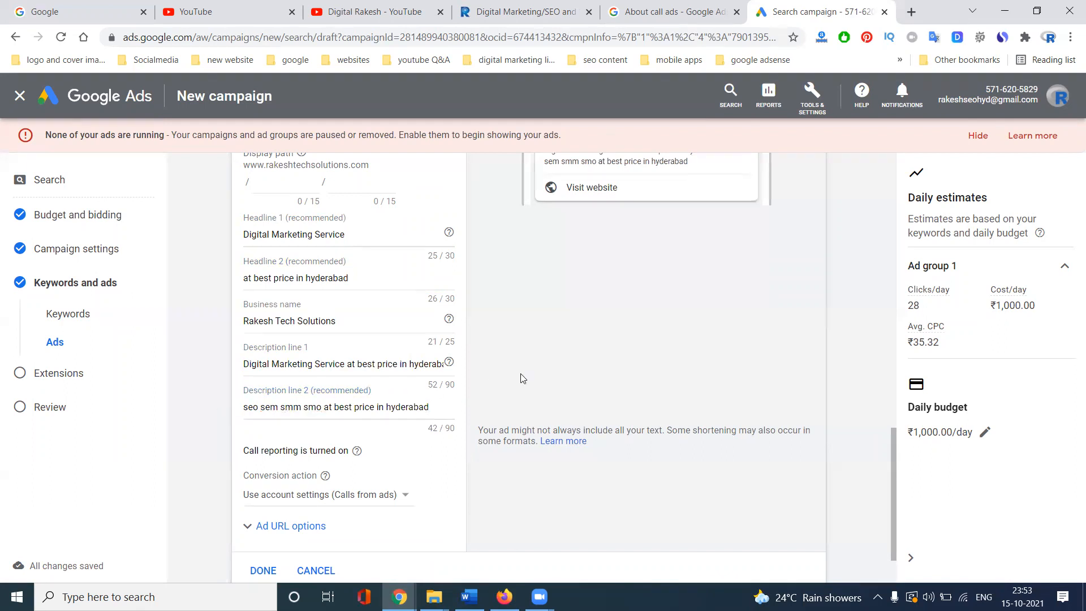
scroll(520, 378, "up", 3)
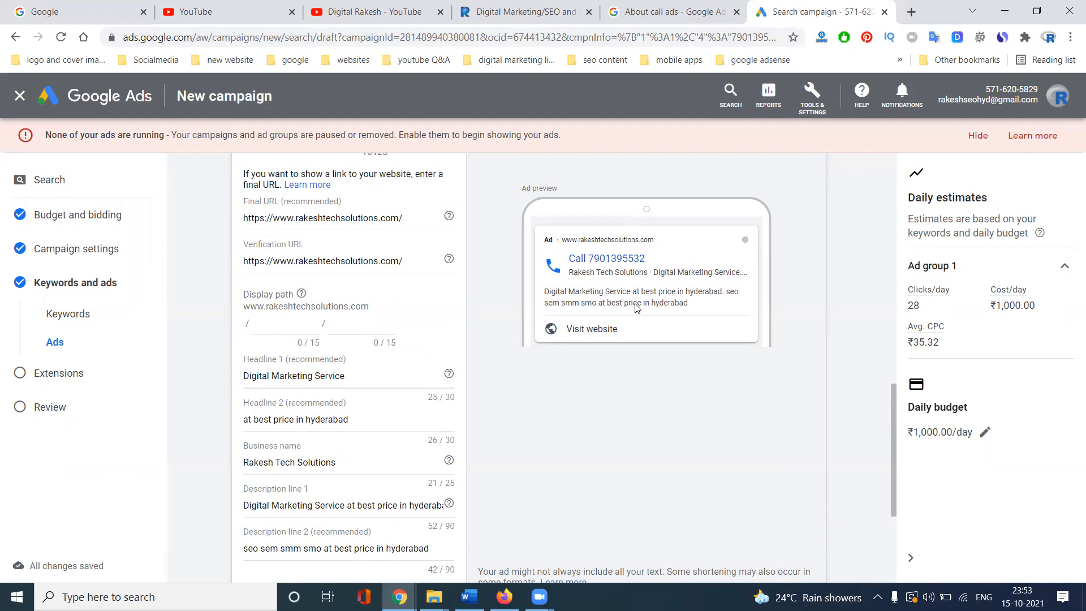
scroll(621, 396, "down", 3)
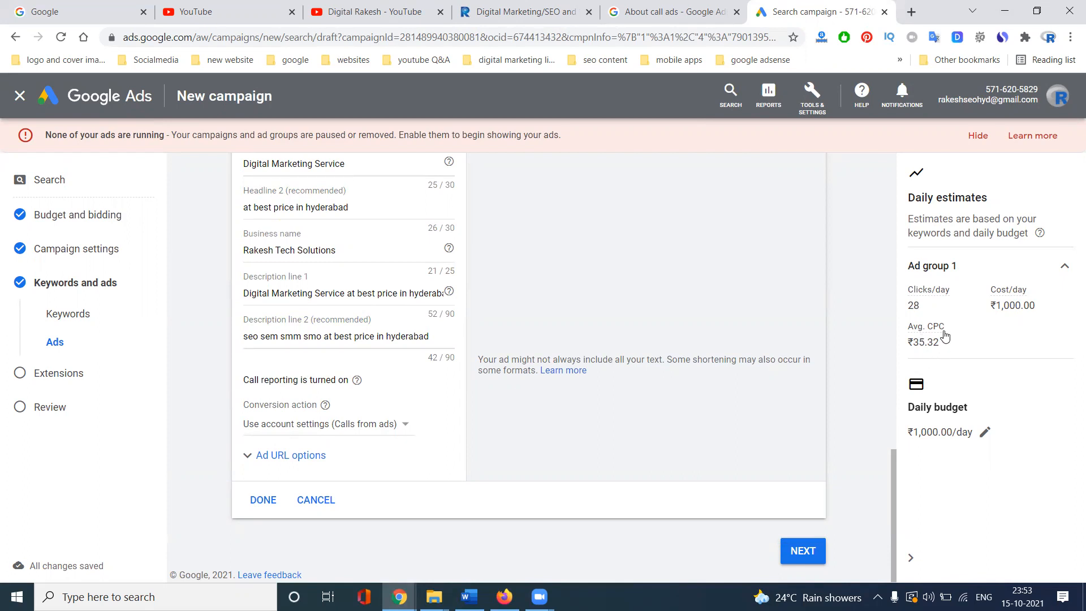
mouse_move(944, 336)
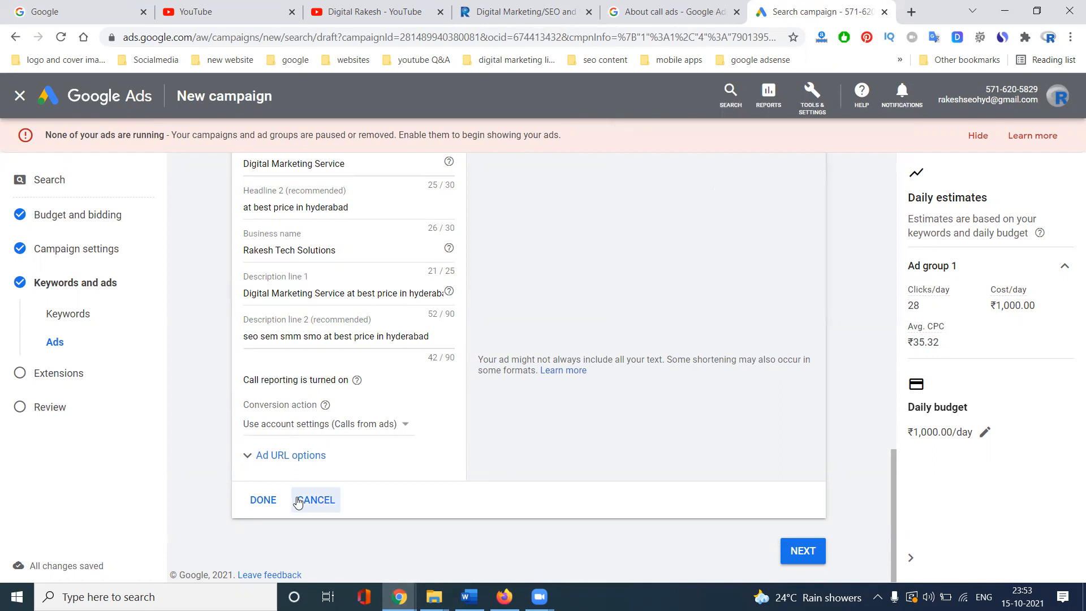
- Save the finished call ad to the Ads section with DONE
left_click(263, 503)
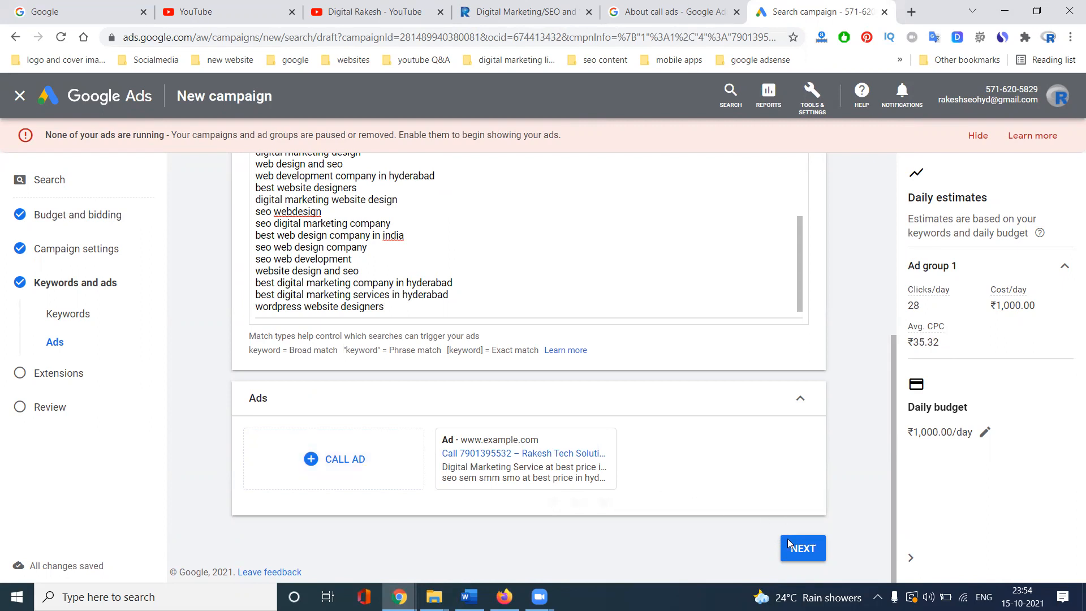
- On the Extensions step, add the 'Call to click' callout to the campaign
left_click(805, 555)
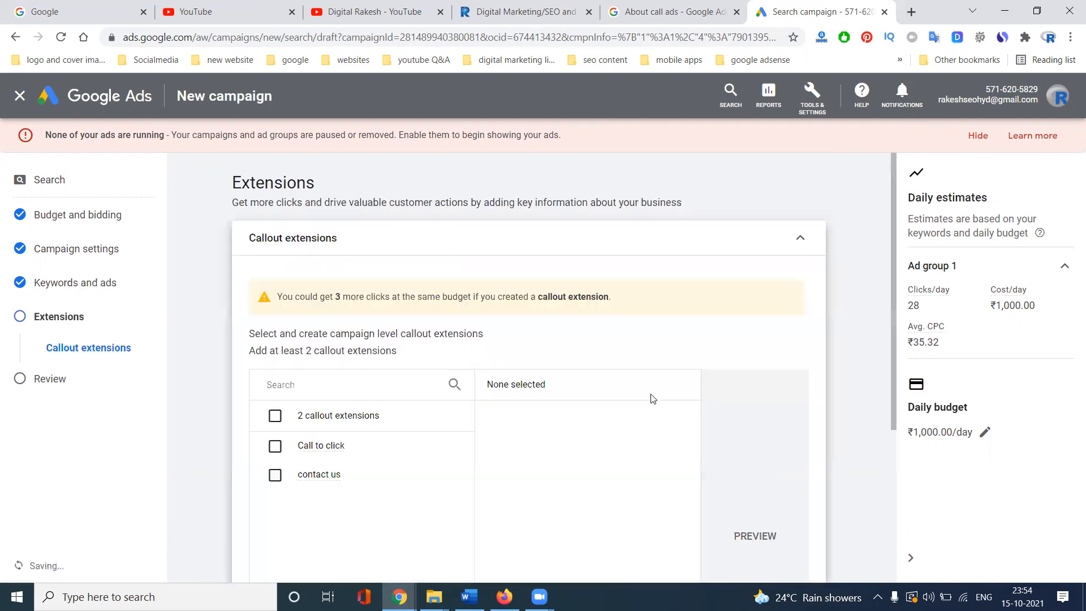
scroll(452, 362, "down", 3)
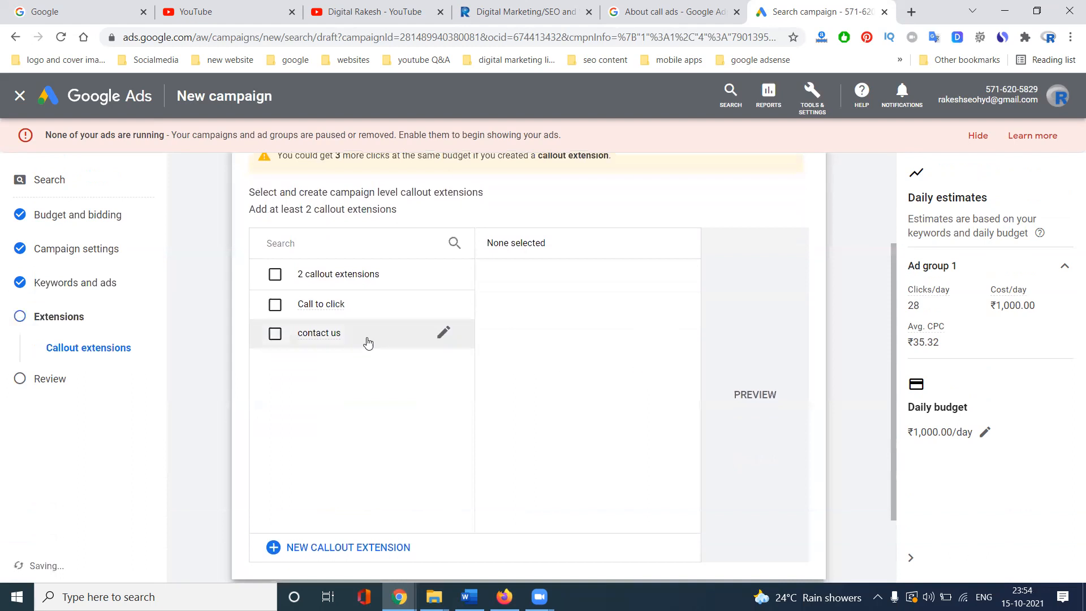
left_click(274, 305)
scroll(248, 335, "down", 2)
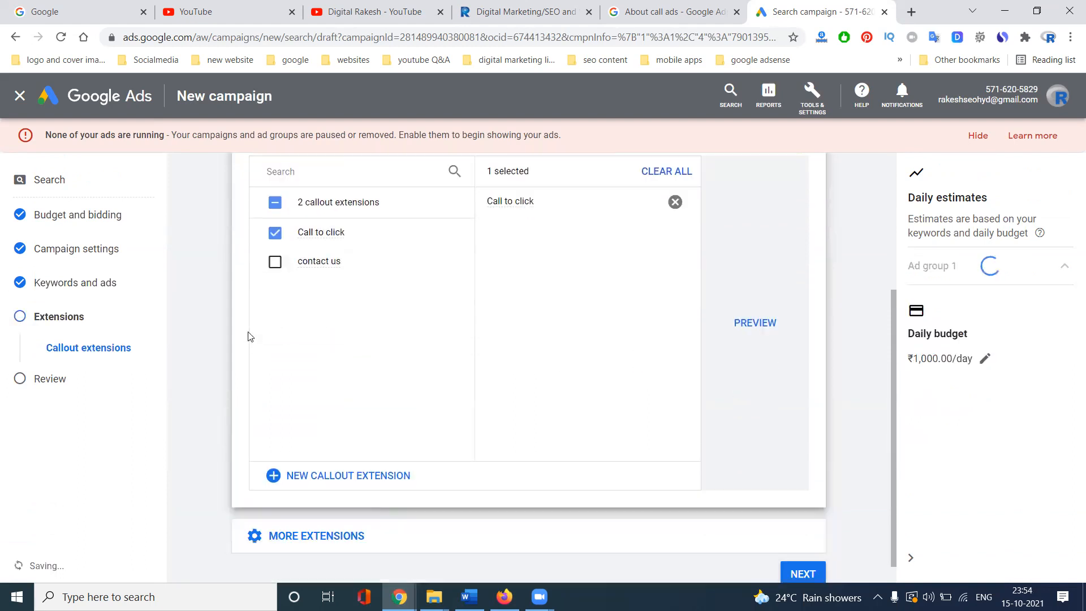
scroll(247, 336, "up", 3)
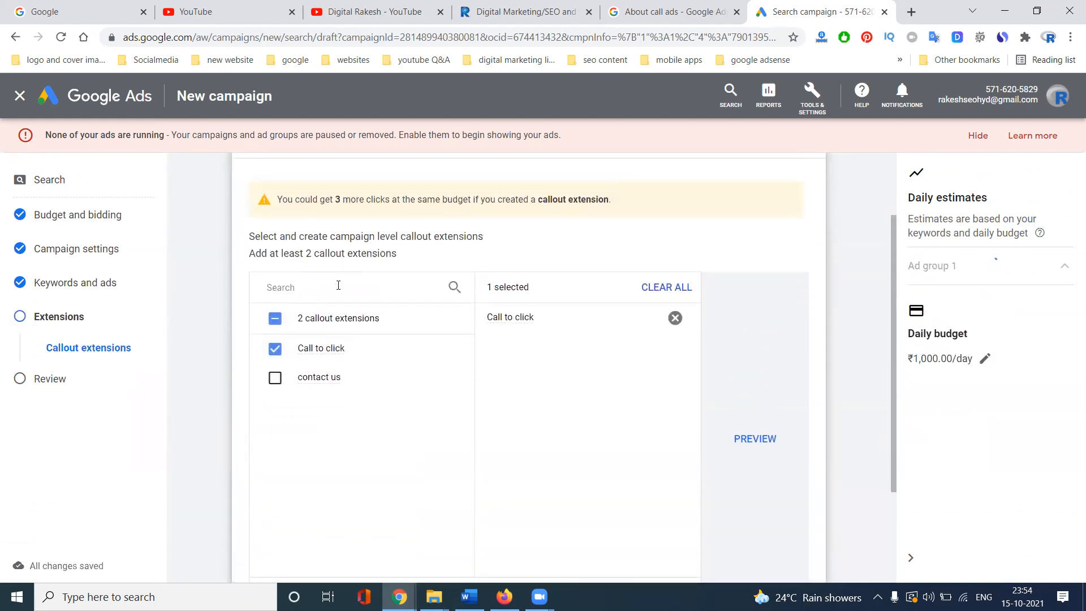
scroll(338, 285, "up", 2)
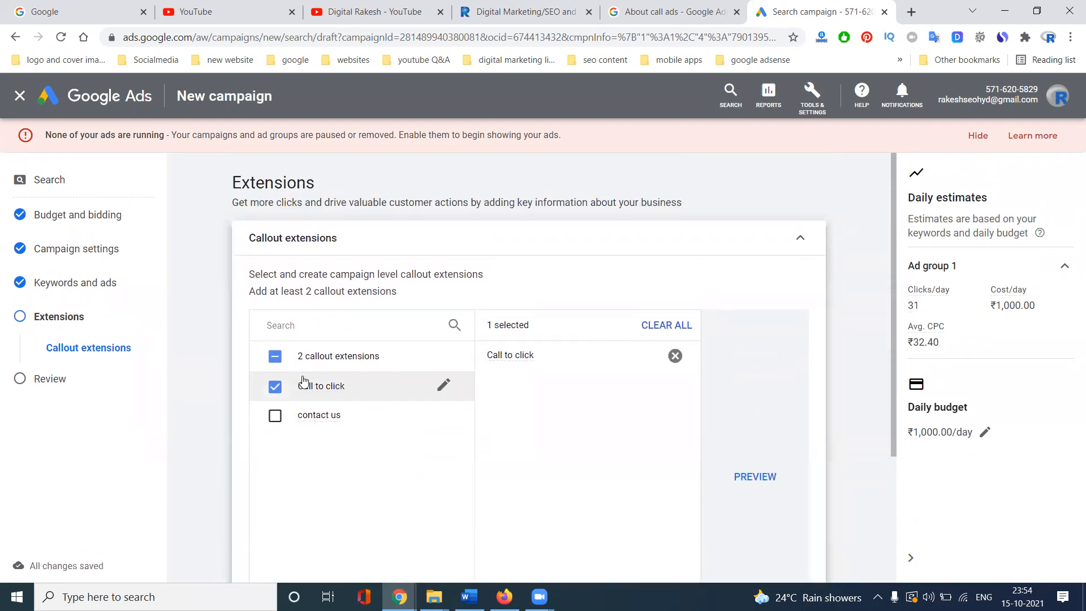
scroll(309, 383, "down", 3)
- Preview the callout in desktop and mobile ads, then list the other extension types
left_click(753, 298)
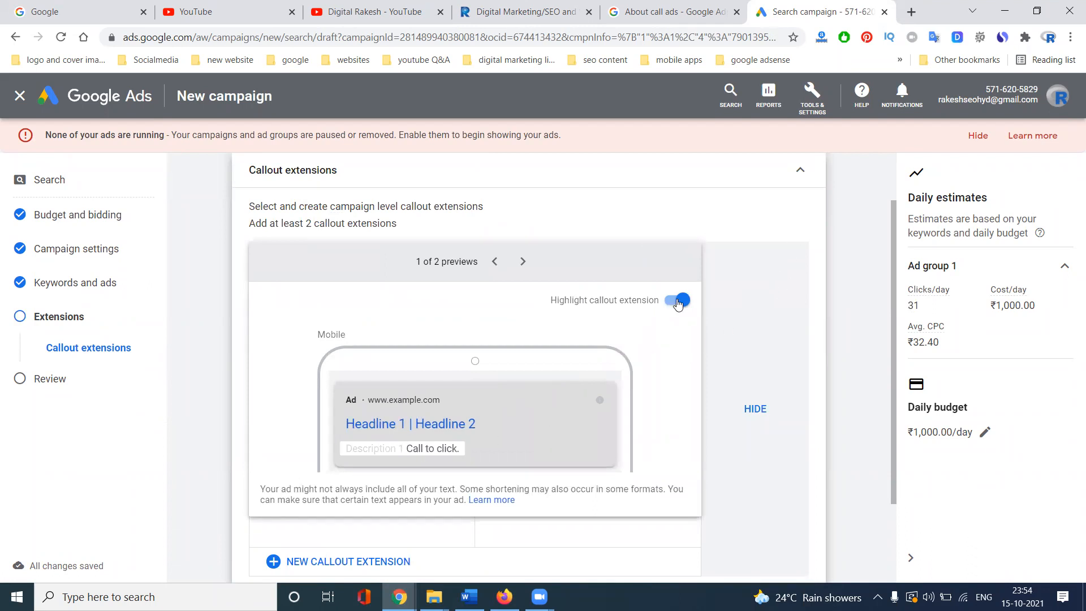
left_click(523, 262)
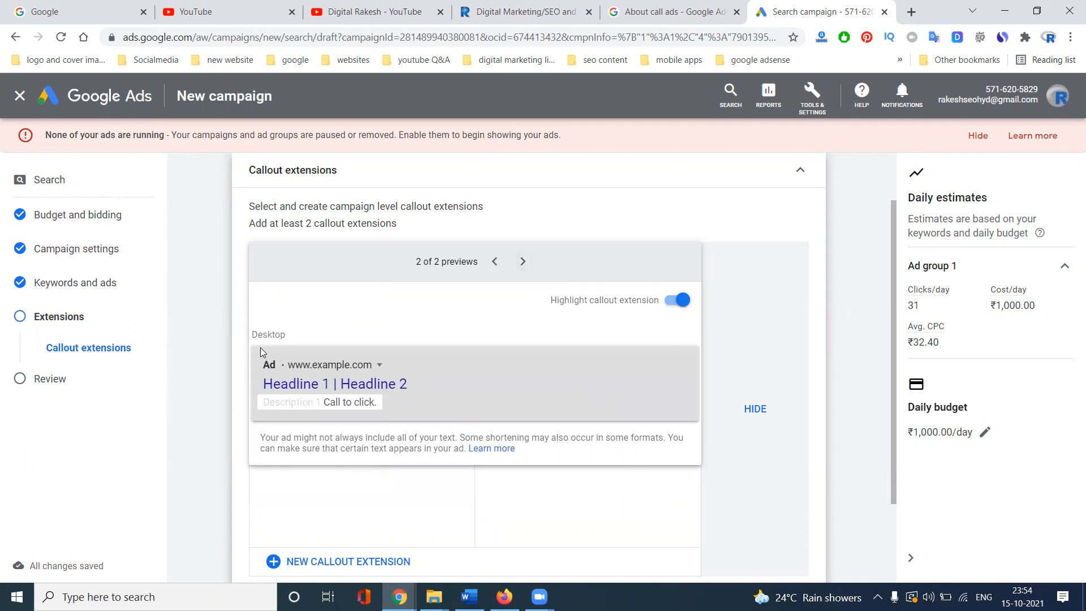
left_click(495, 261)
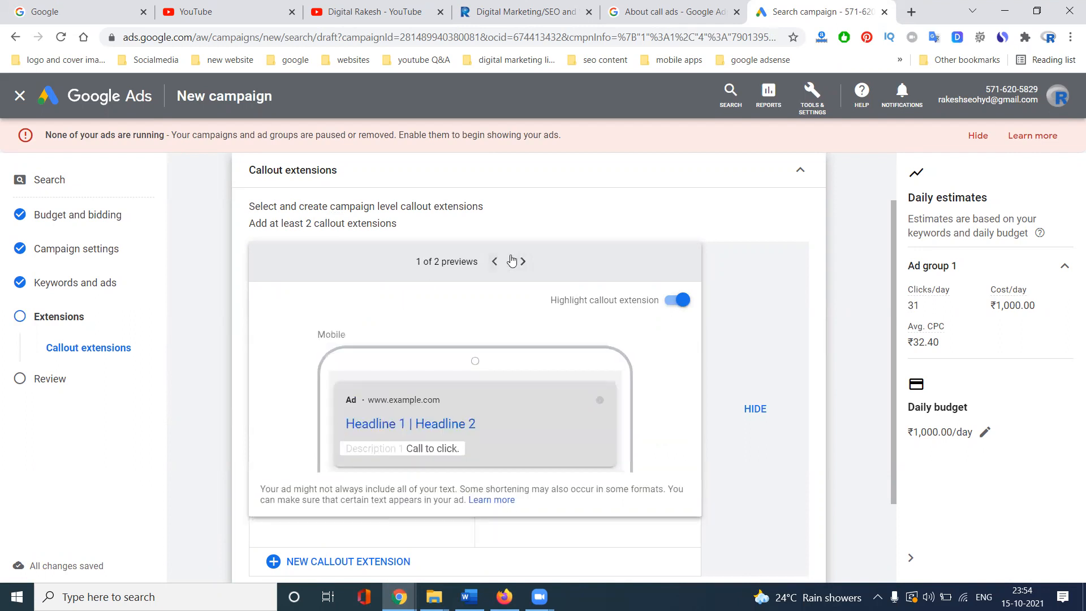
left_click(799, 174)
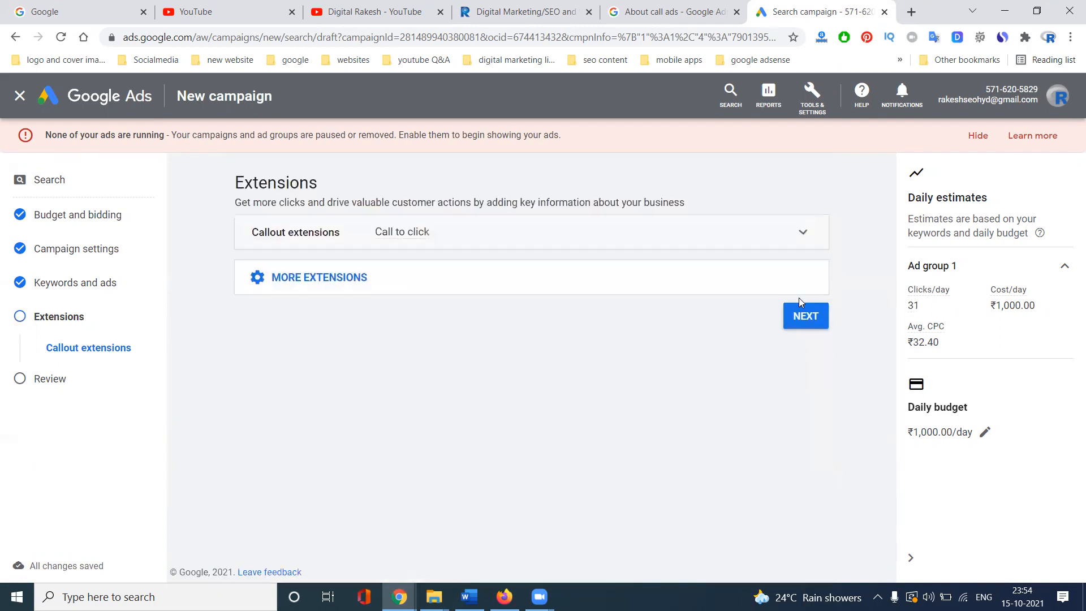
left_click(342, 278)
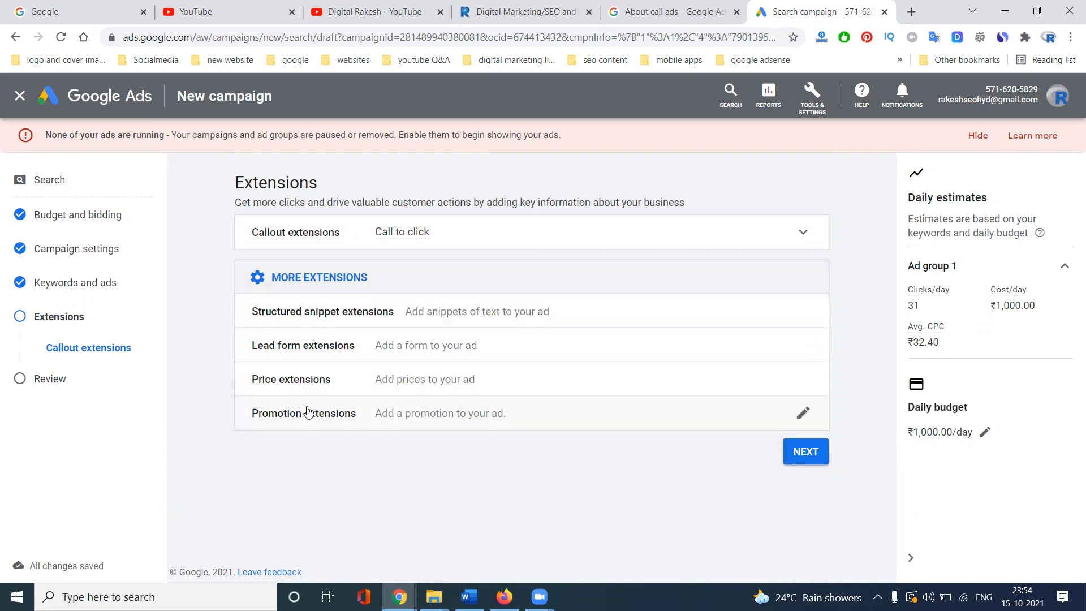
- Go to the Review step and start fixing the sitelink and lead conversion-tracking issues
left_click(803, 452)
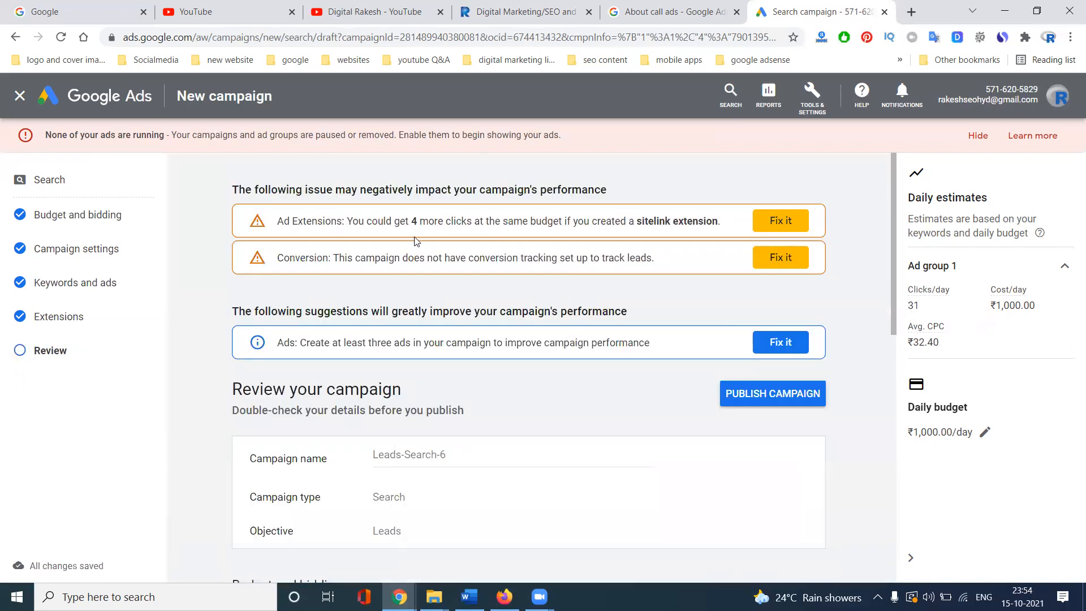
left_click(787, 224)
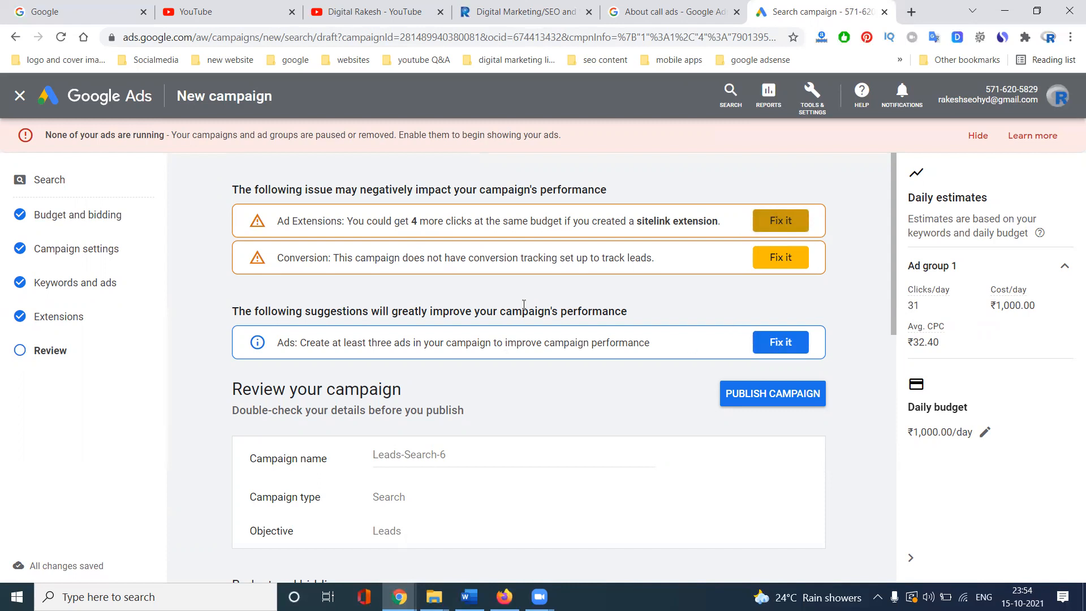
left_click(774, 258)
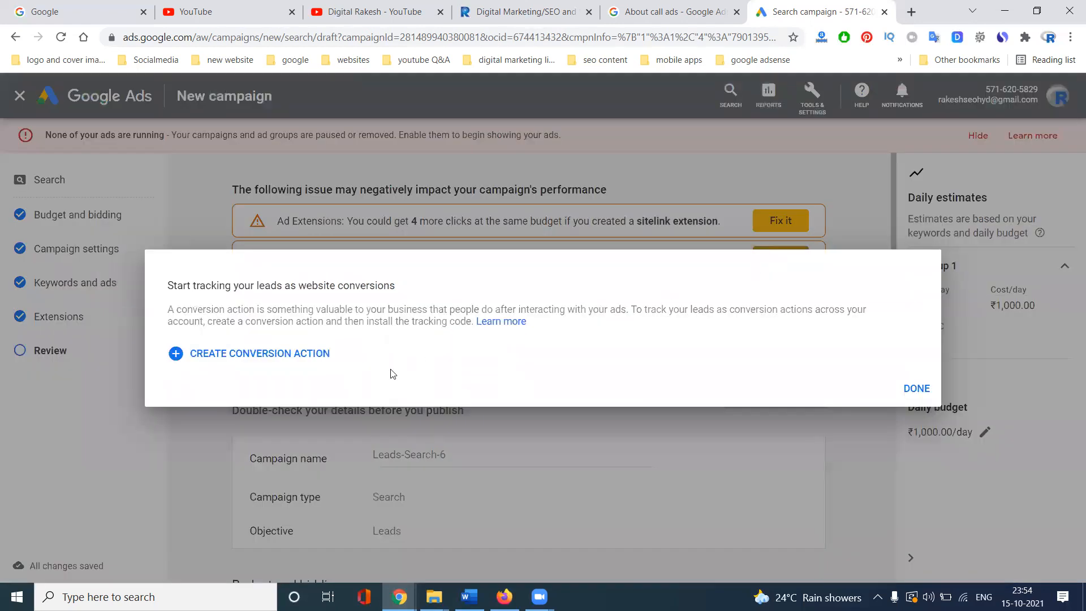
- Start creating a conversion action, then switch to the About call ads help article
left_click(285, 360)
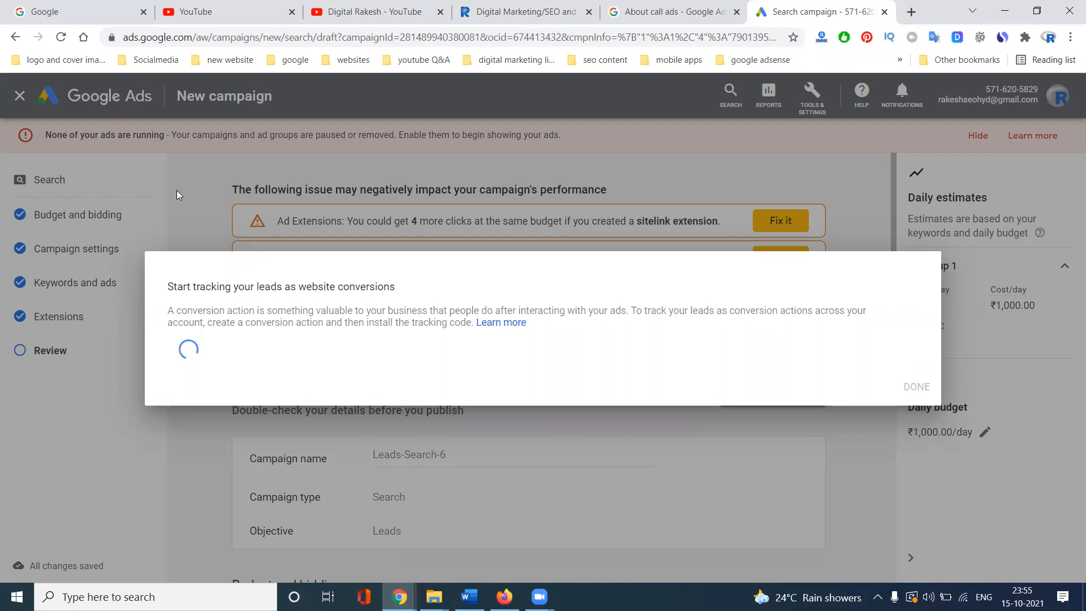
left_click(690, 10)
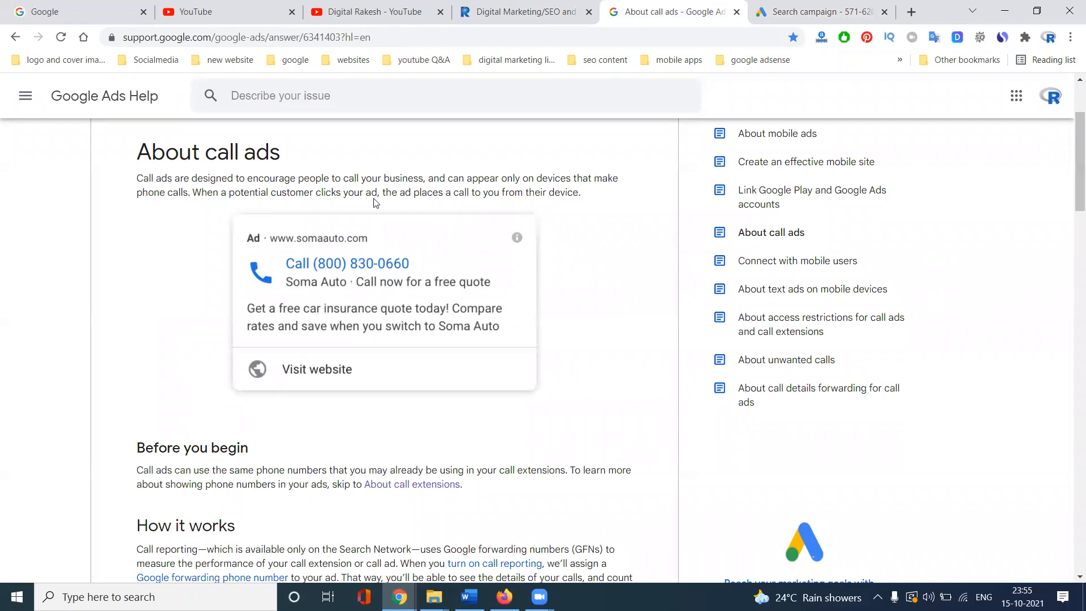
- Highlight part of the call ads introduction, then switch to the YouTube channel's videos page
left_click_drag(377, 178, 363, 198)
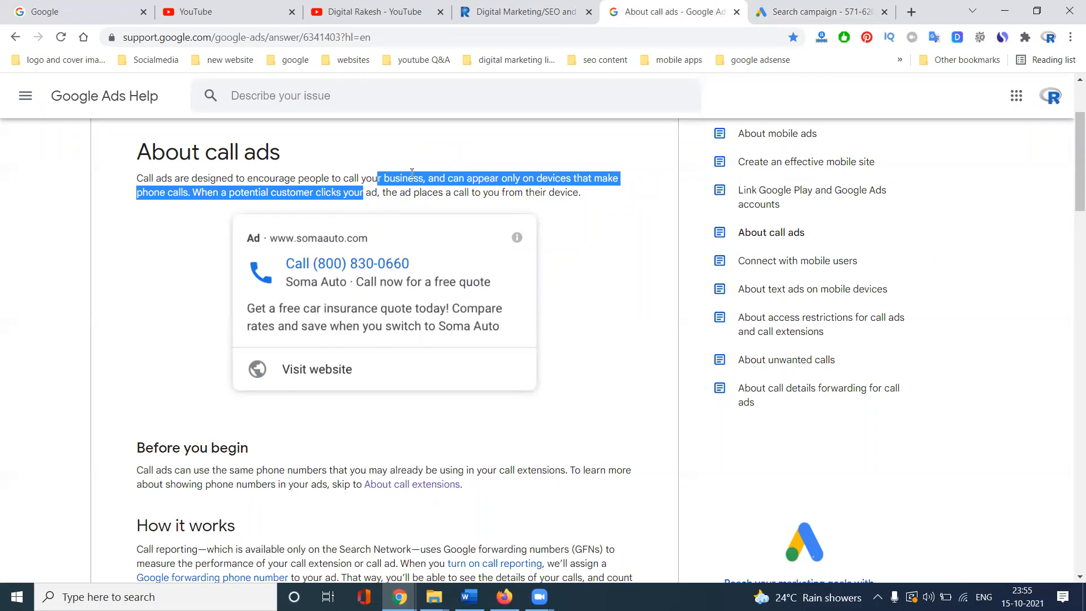
left_click(380, 17)
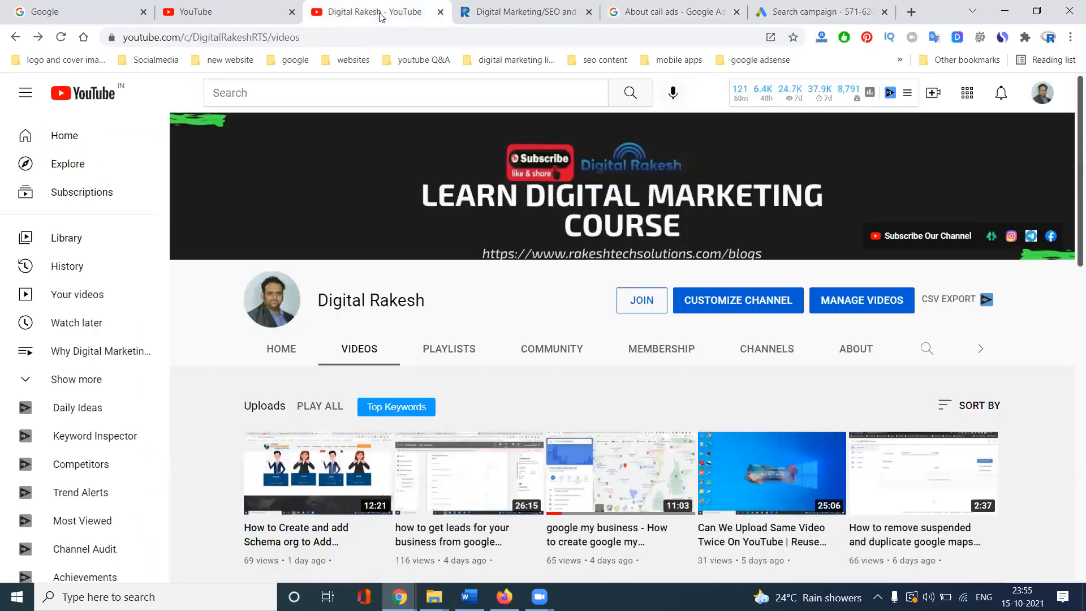